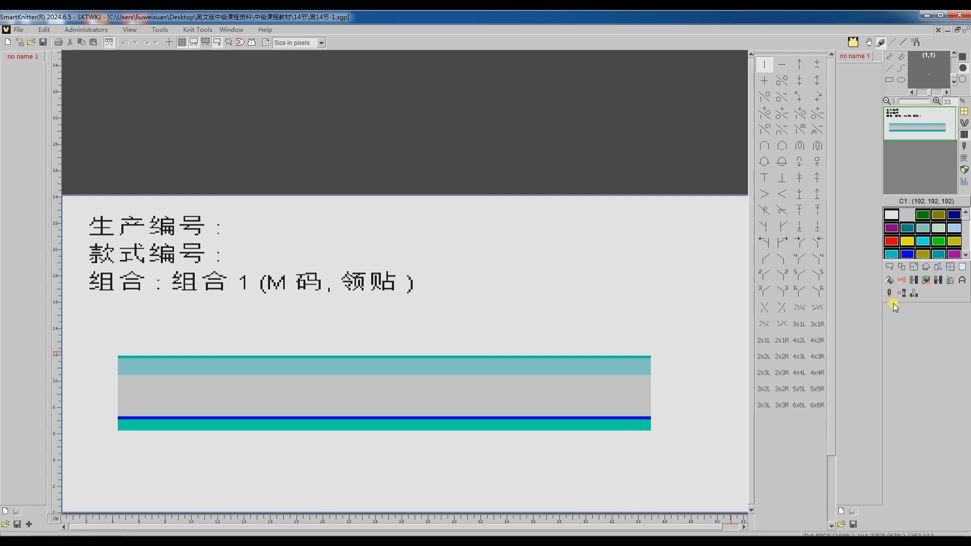
# Translate the neckband pattern into the knitting program with repeated panel knitting enabled in the translation settings.
pyautogui.click(888, 294)
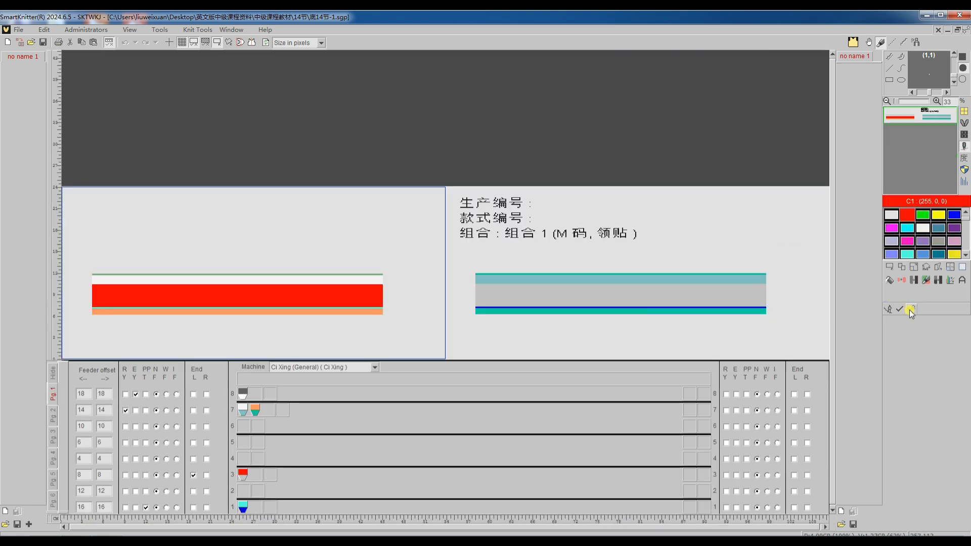
pyautogui.click(910, 309)
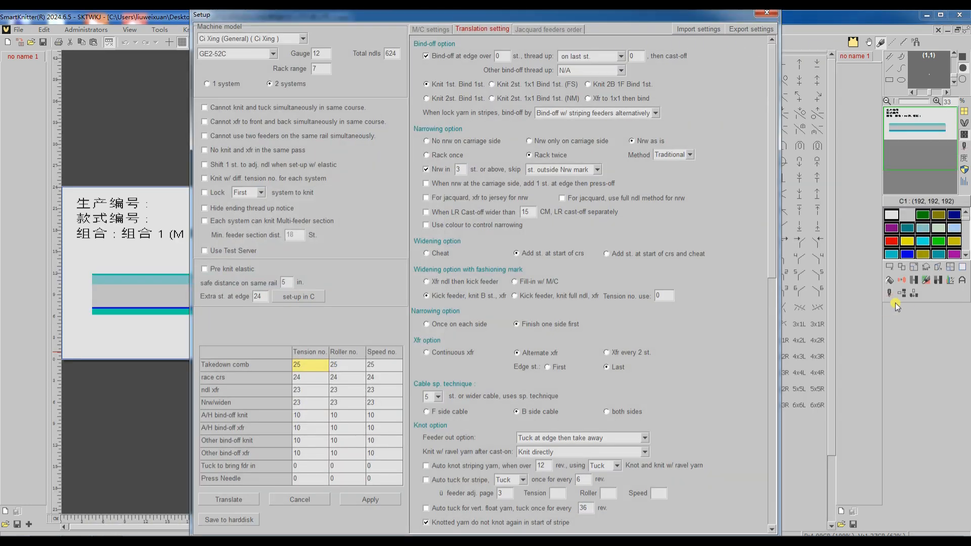
pyautogui.moveTo(767, 189); pyautogui.dragTo(766, 444)
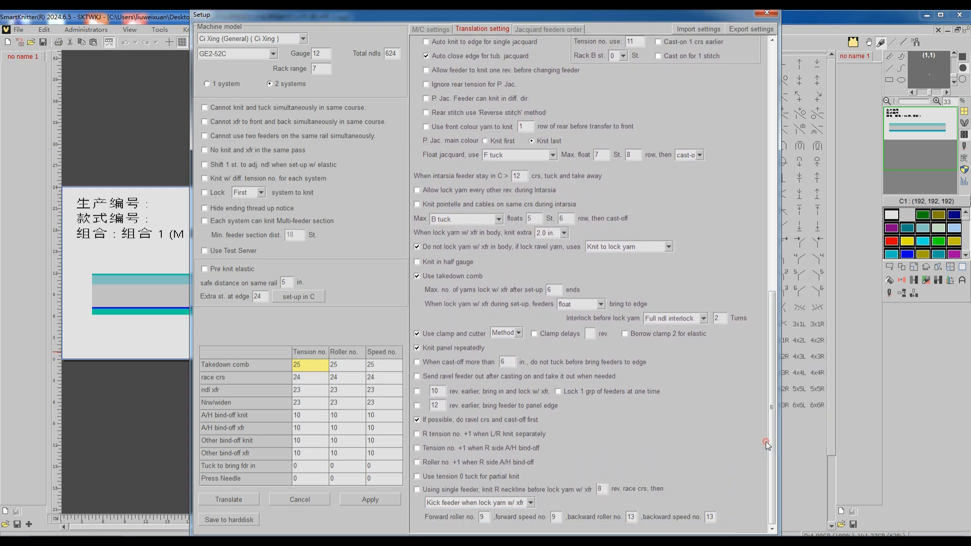
pyautogui.click(426, 348)
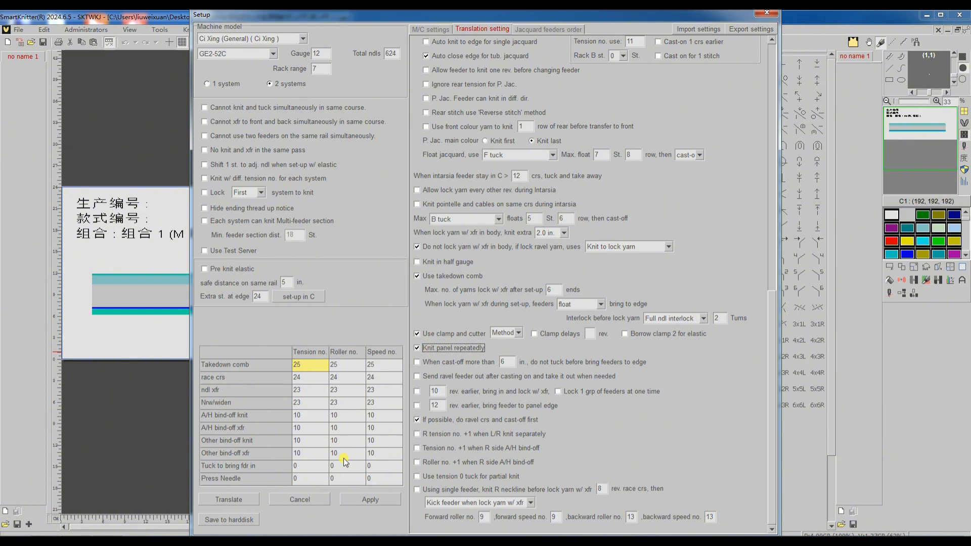
pyautogui.click(229, 500)
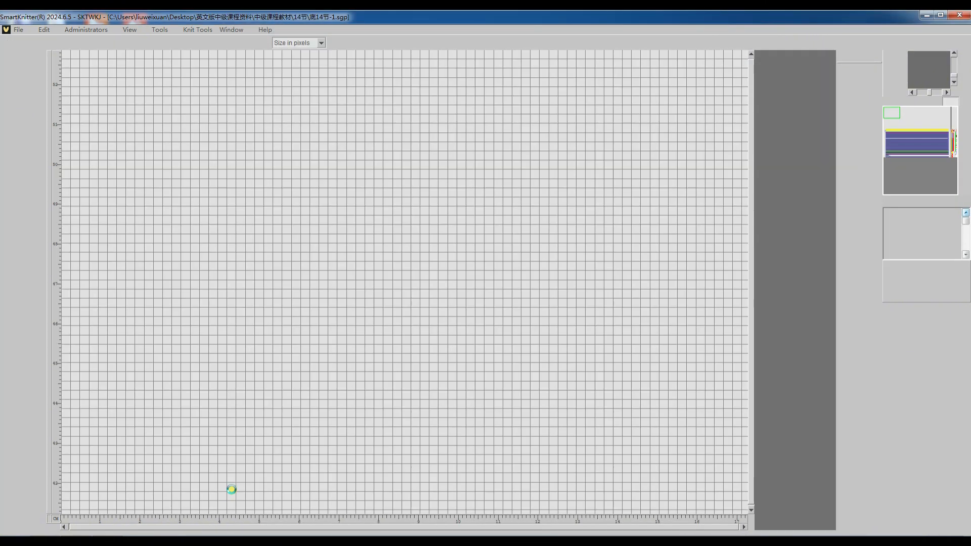
# Examine the translated neckband's courses and control columns, from the starting rows up to the light-teal band's section.
pyautogui.click(922, 170)
pyautogui.click(943, 152)
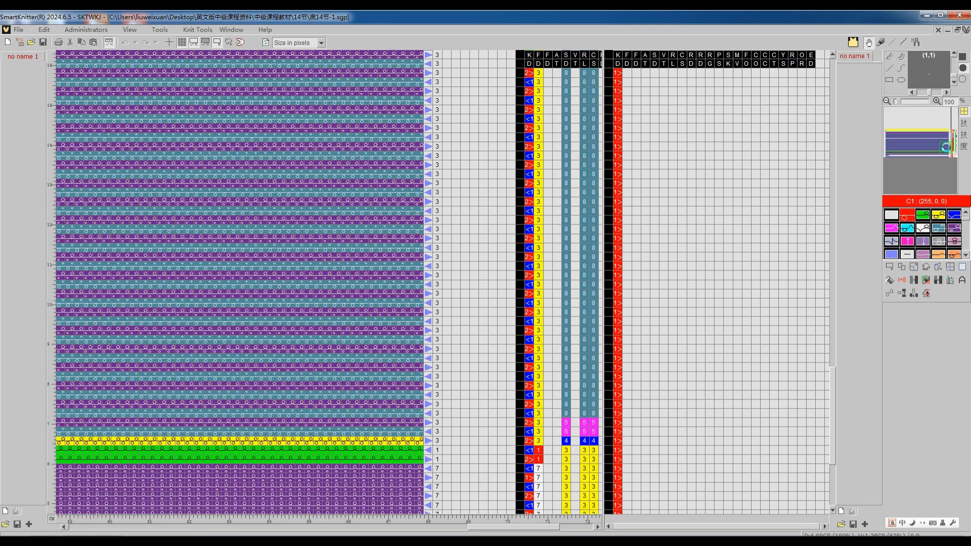
pyautogui.click(767, 328)
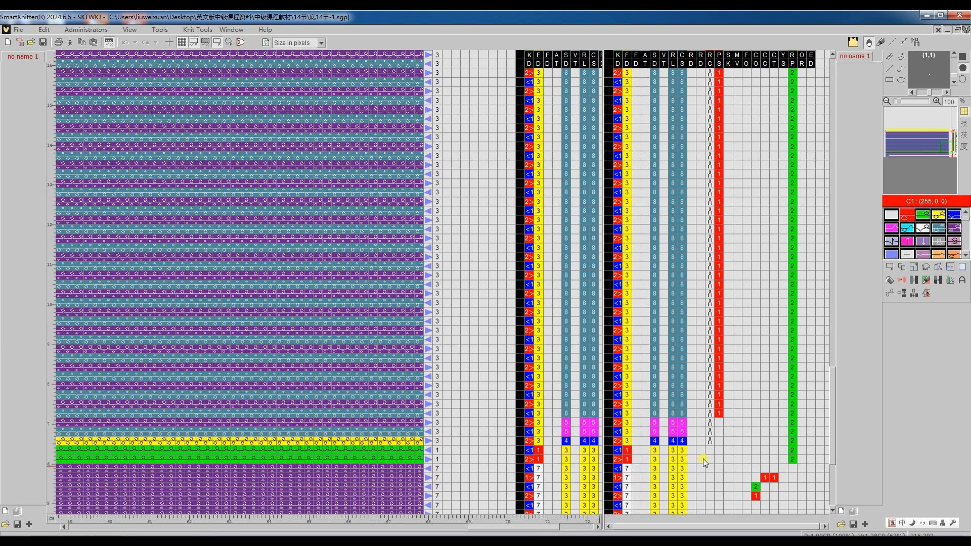
pyautogui.scroll(15, 784, 336)
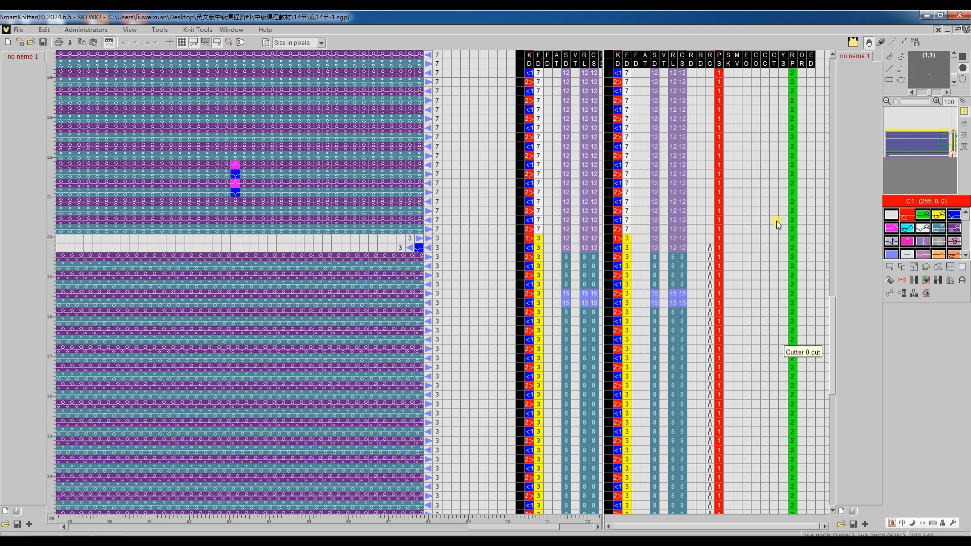
pyautogui.scroll(6, 784, 190)
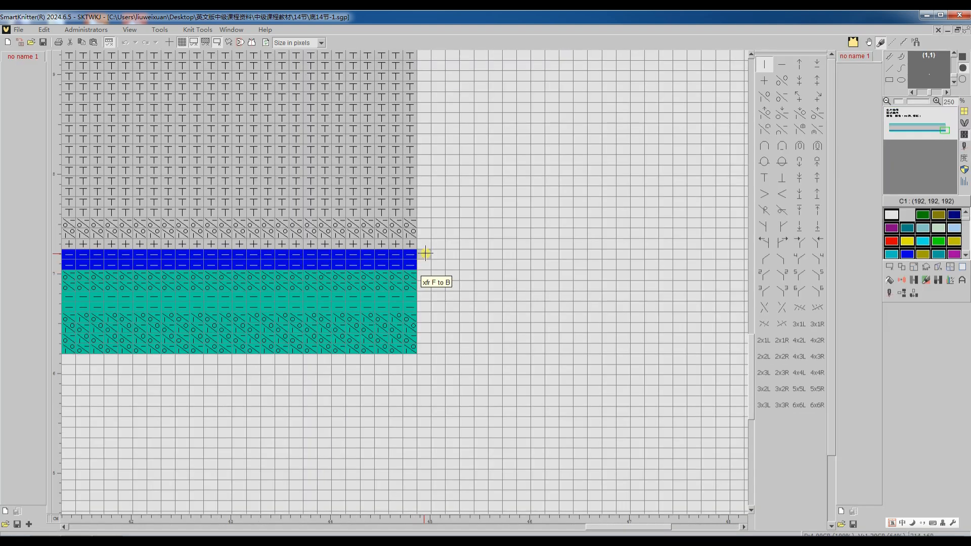
# Draw a one-course line of the T-with-up-arrow stitch in colour C7 across the full width of the light-teal band's top course.
pyautogui.scroll(10, 426, 253)
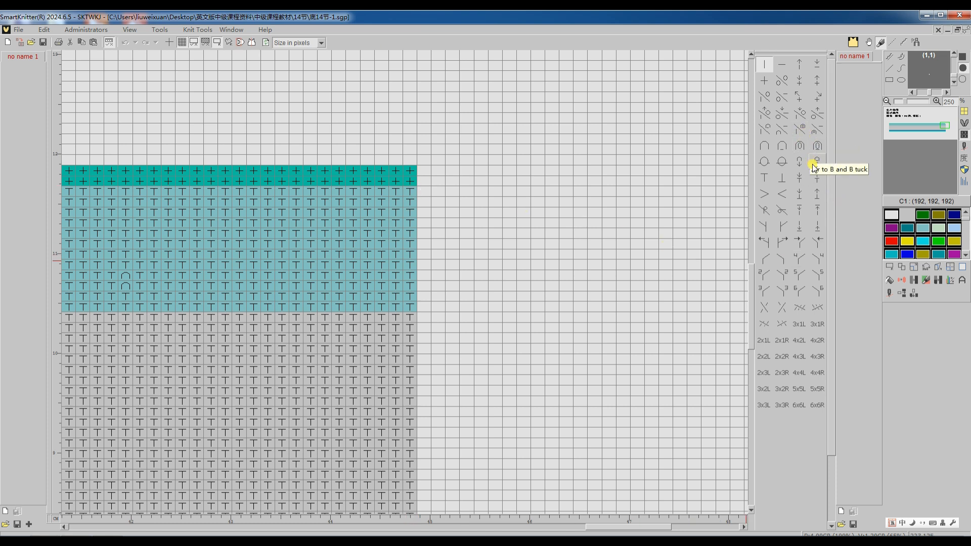
pyautogui.click(817, 177)
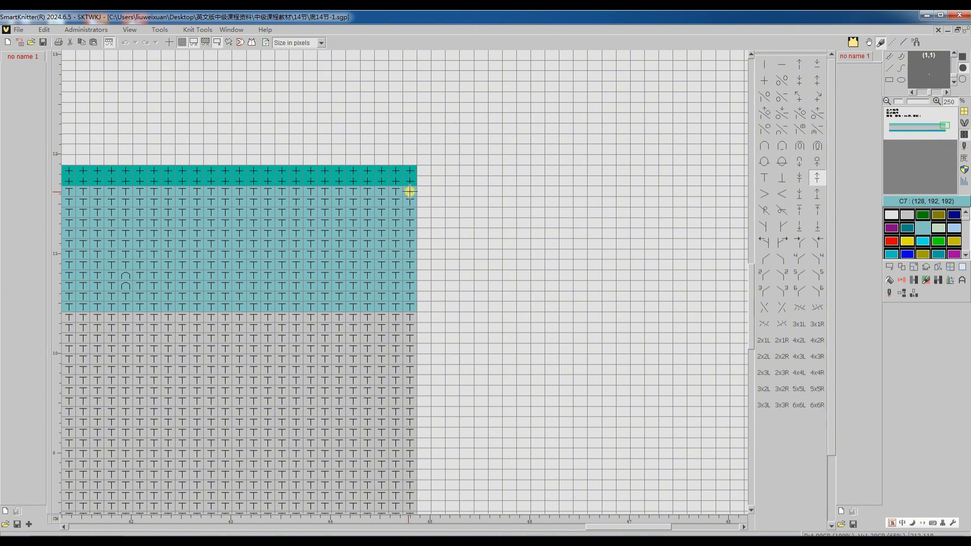
pyautogui.click(410, 191)
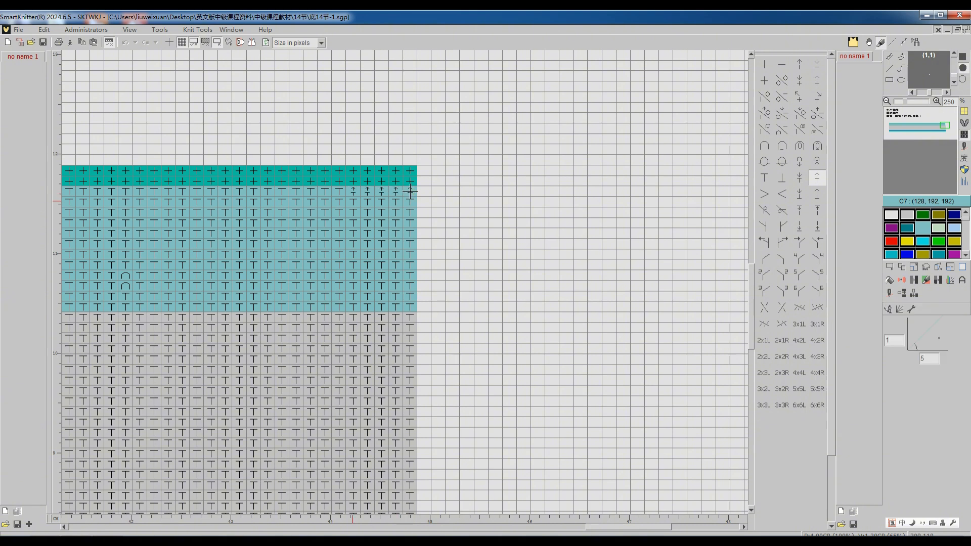
pyautogui.click(887, 123)
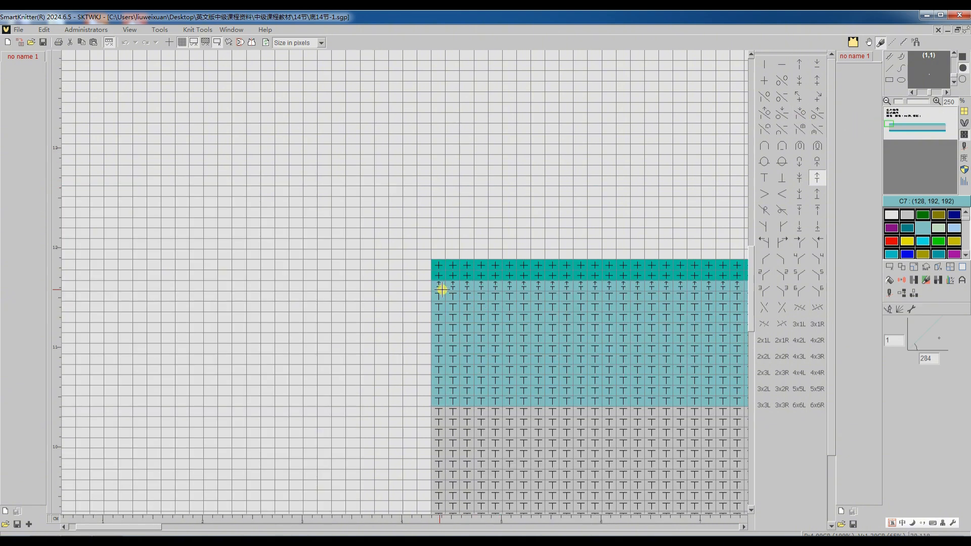
pyautogui.click(888, 268)
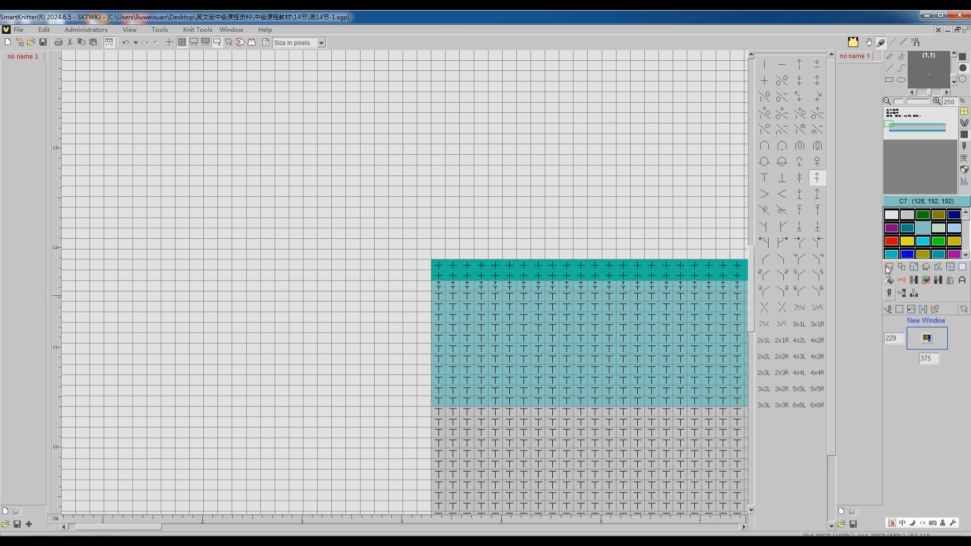
# Translate the edited neckband pattern again, keeping the Ci Xing GE2-52C machine and existing translation settings.
pyautogui.click(963, 147)
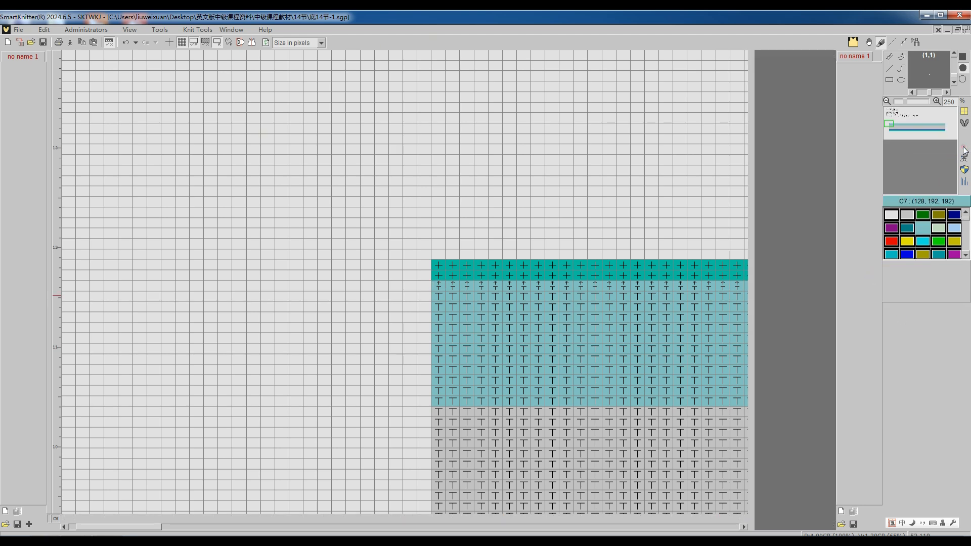
pyautogui.click(963, 148)
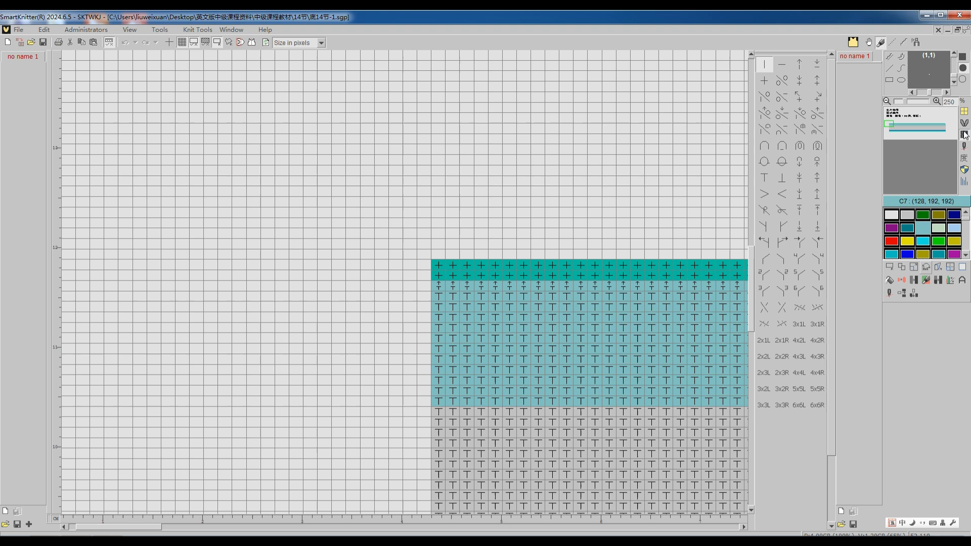
pyautogui.click(890, 294)
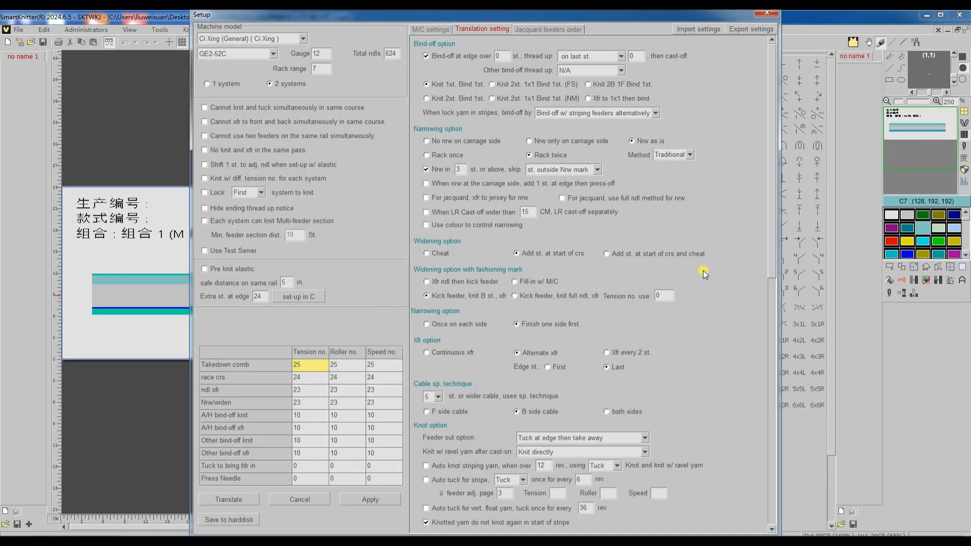
pyautogui.moveTo(766, 225); pyautogui.dragTo(764, 438)
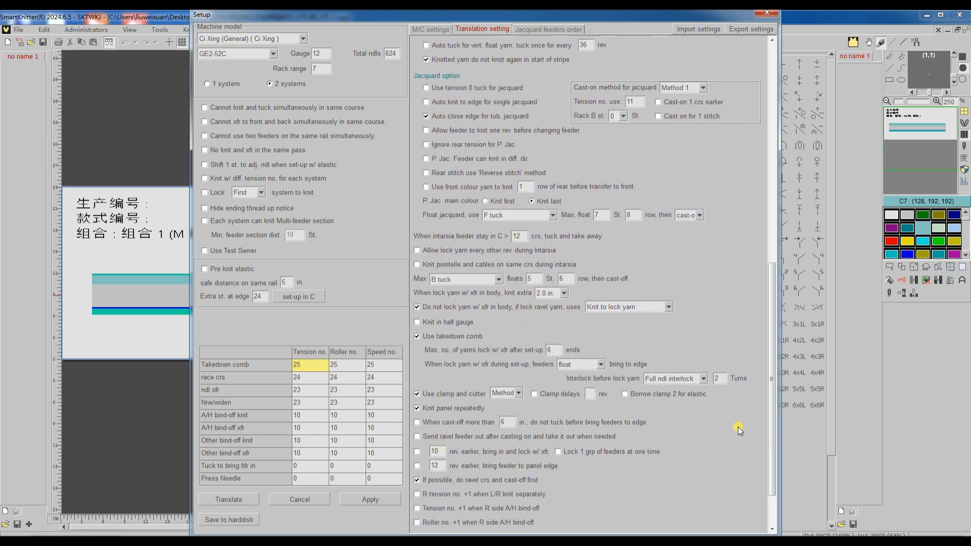
pyautogui.click(244, 502)
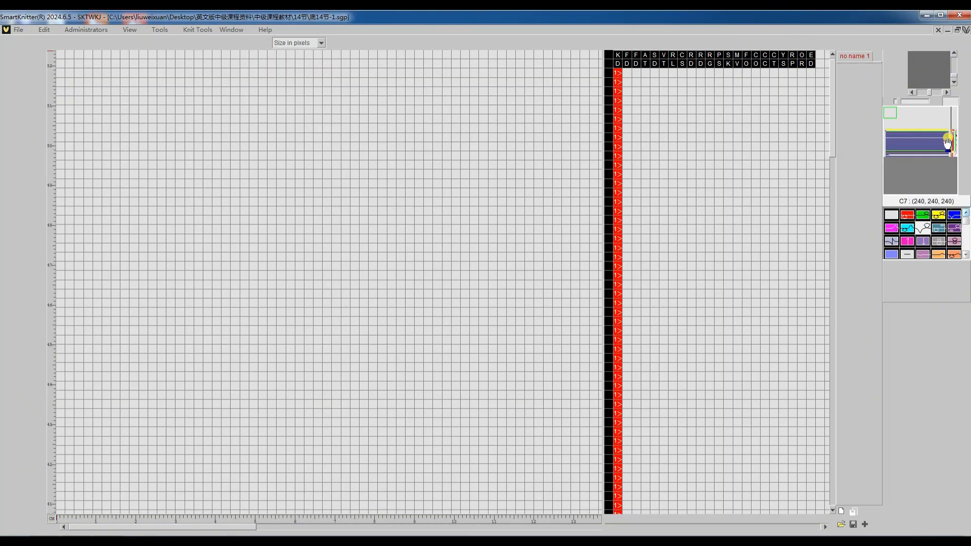
pyautogui.scroll(6, 777, 363)
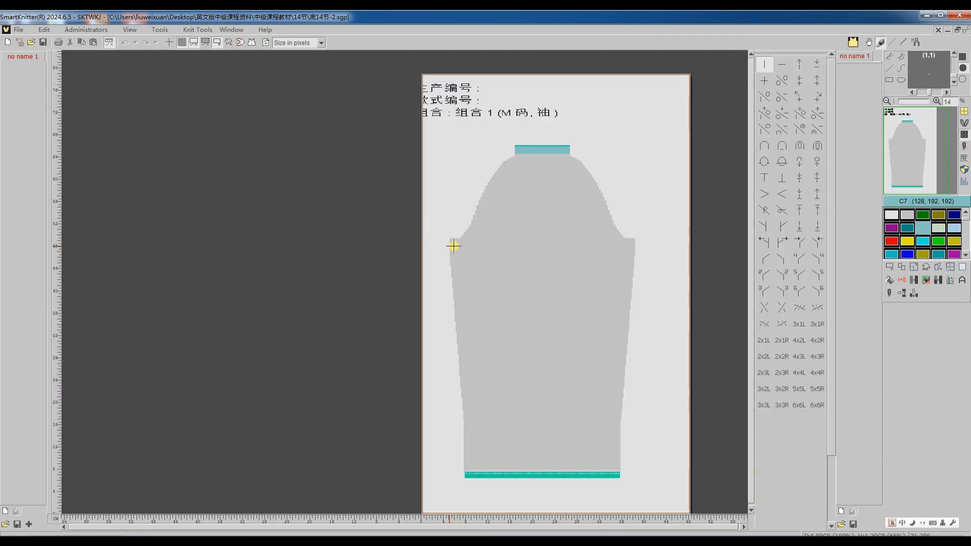
# Check the armhole narrowing on both edges of the sleeve pattern and translate it with the existing settings.
pyautogui.scroll(4, 454, 246)
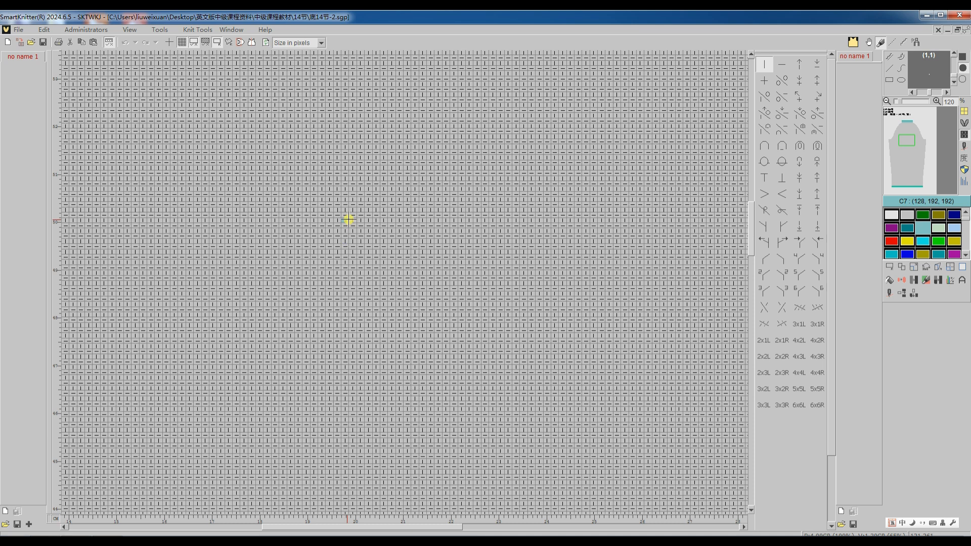
pyautogui.hscroll(-3, 349, 219)
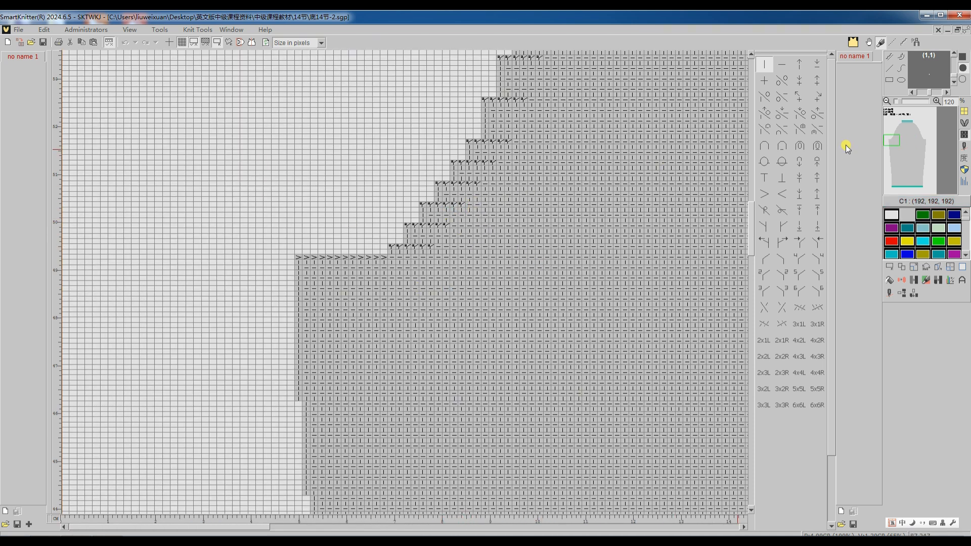
pyautogui.click(930, 143)
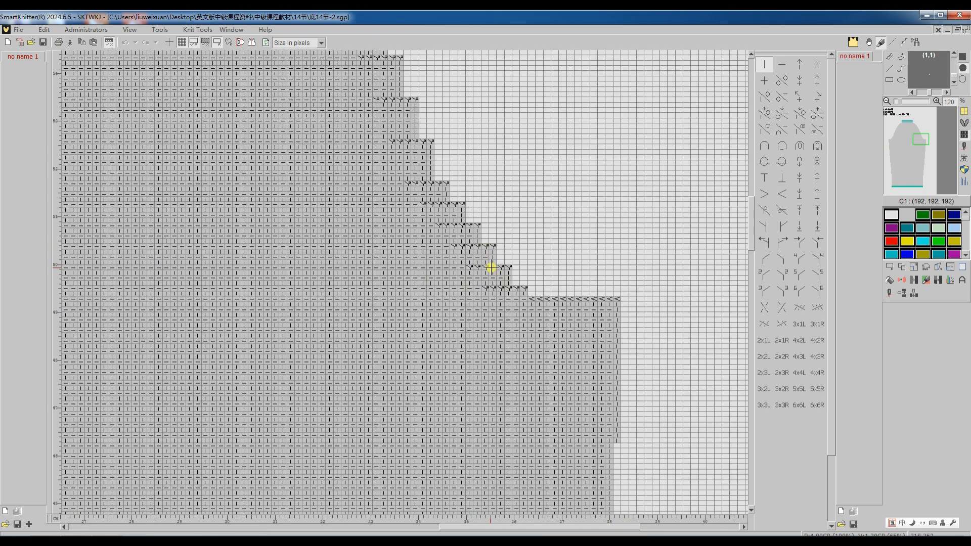
pyautogui.click(888, 292)
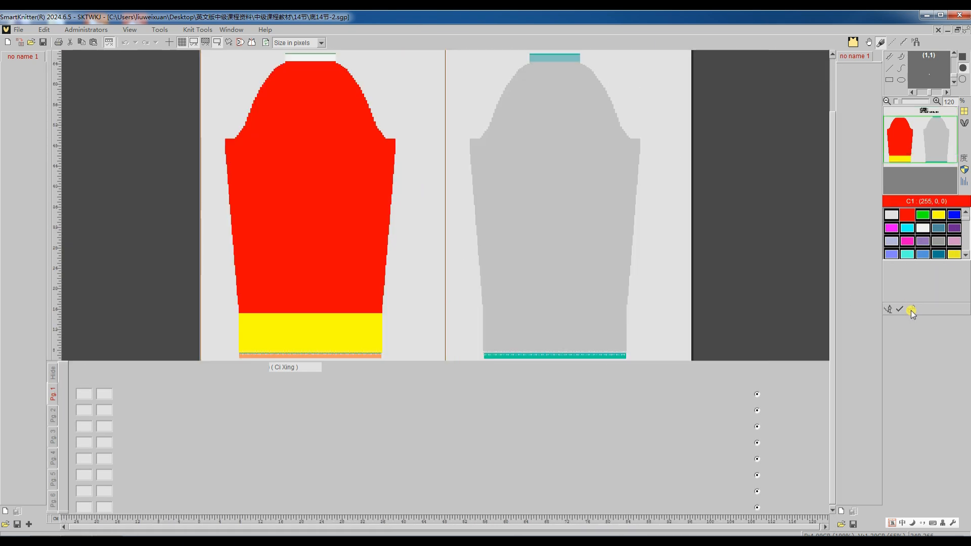
pyautogui.click(911, 311)
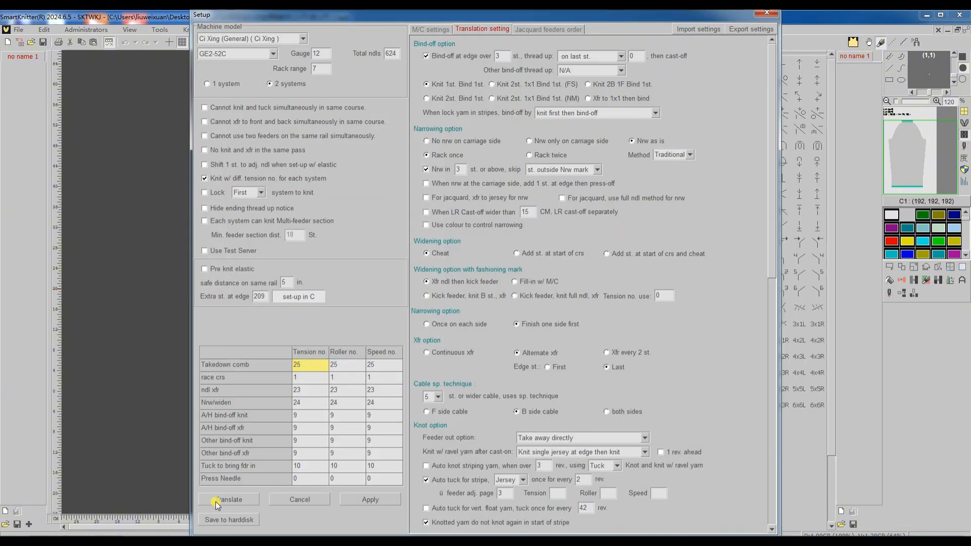
pyautogui.click(215, 501)
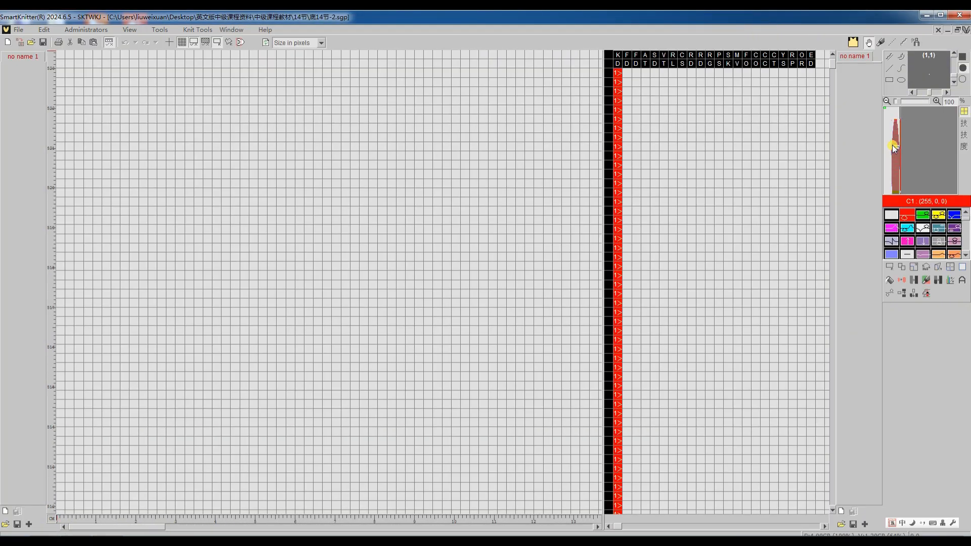
# Examine the narrowing transfers and racking courses at both edges of the translated sleeve, just above the bind-off.
pyautogui.click(892, 145)
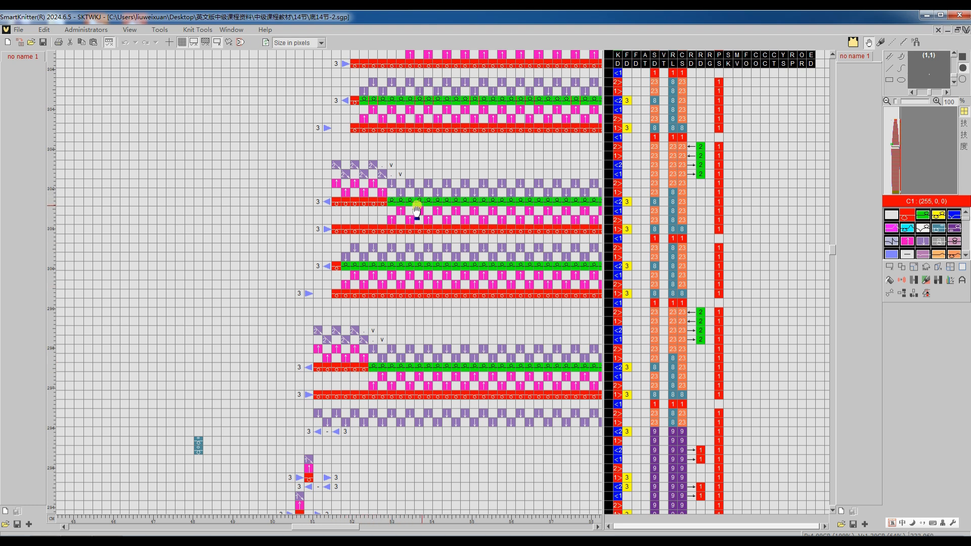
pyautogui.scroll(6, 417, 210)
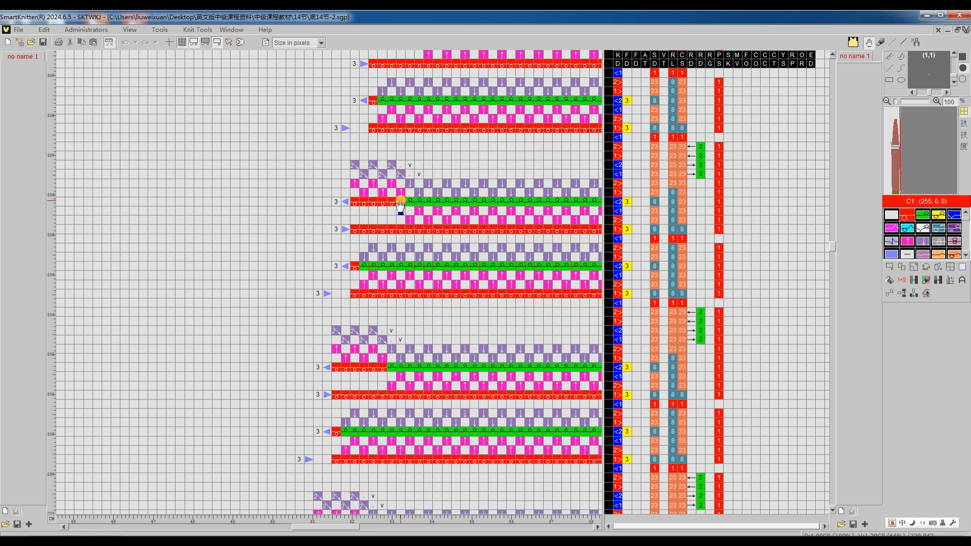
pyautogui.hscroll(10, 402, 207)
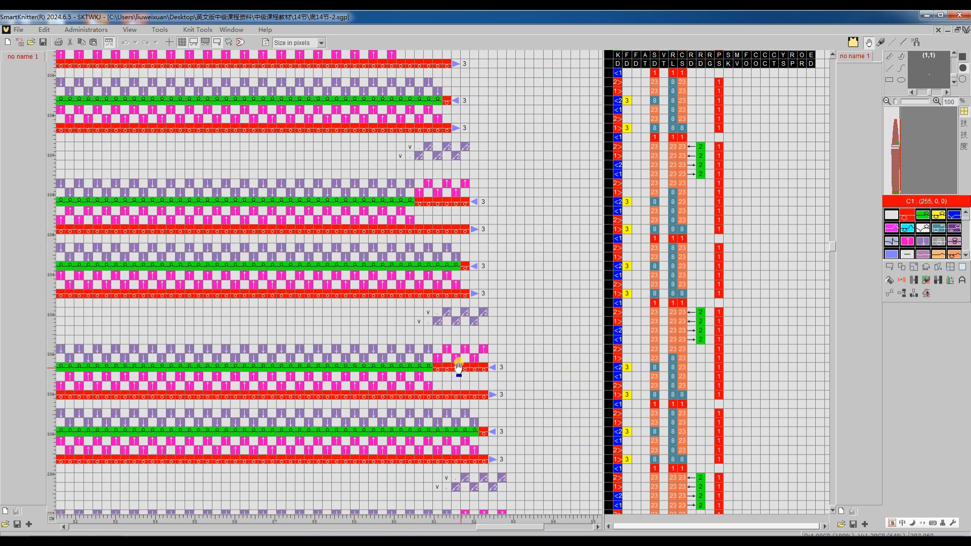
pyautogui.scroll(-4, 458, 385)
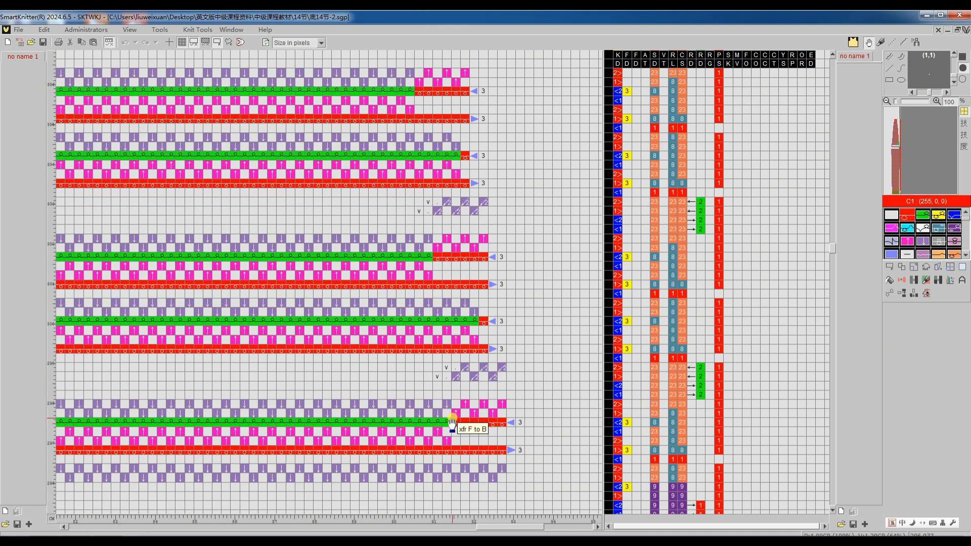
# Select the sleeve cap in the original pattern with a rectangle about 212 stitches by 140 courses, starting above the armhole bind-off.
pyautogui.press('Tab')
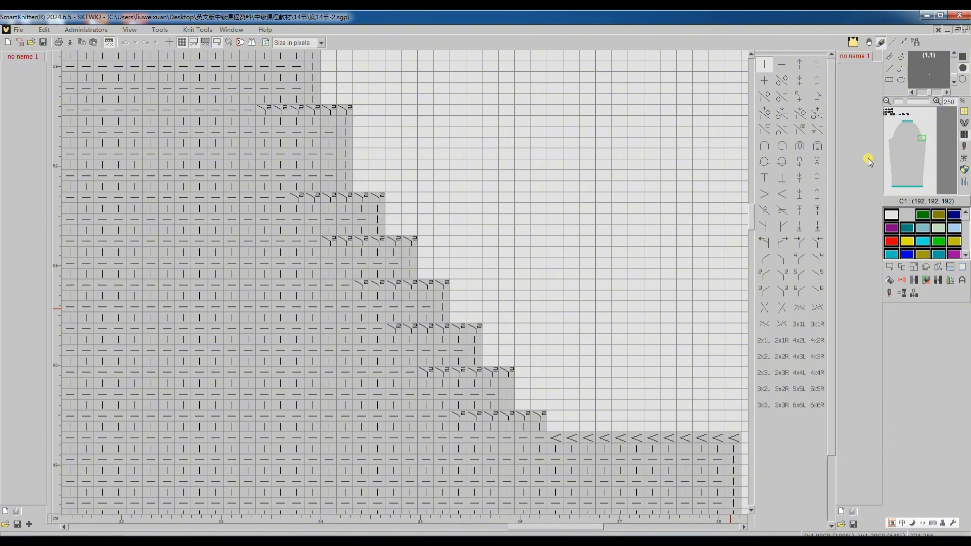
pyautogui.click(890, 139)
pyautogui.click(890, 268)
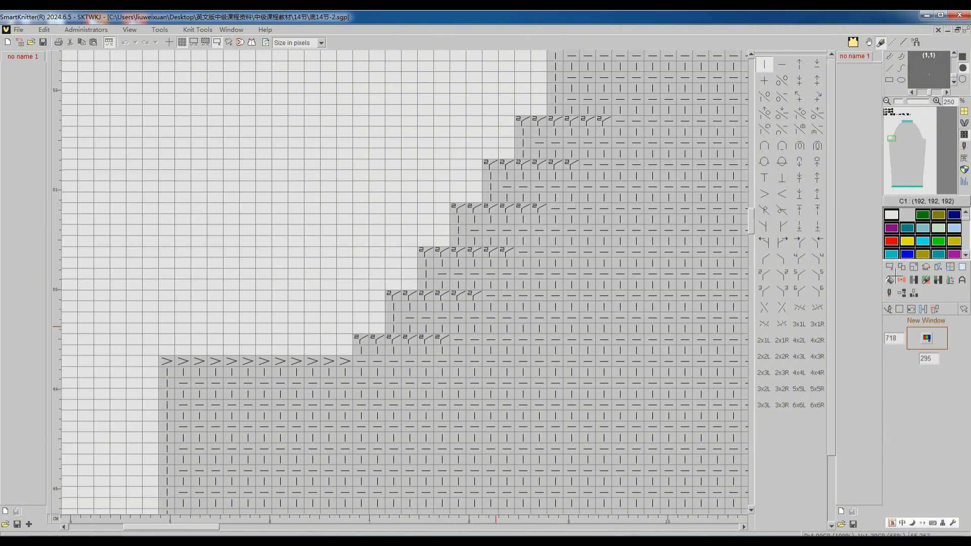
pyautogui.click(288, 364)
pyautogui.scroll(-5, 847, 121)
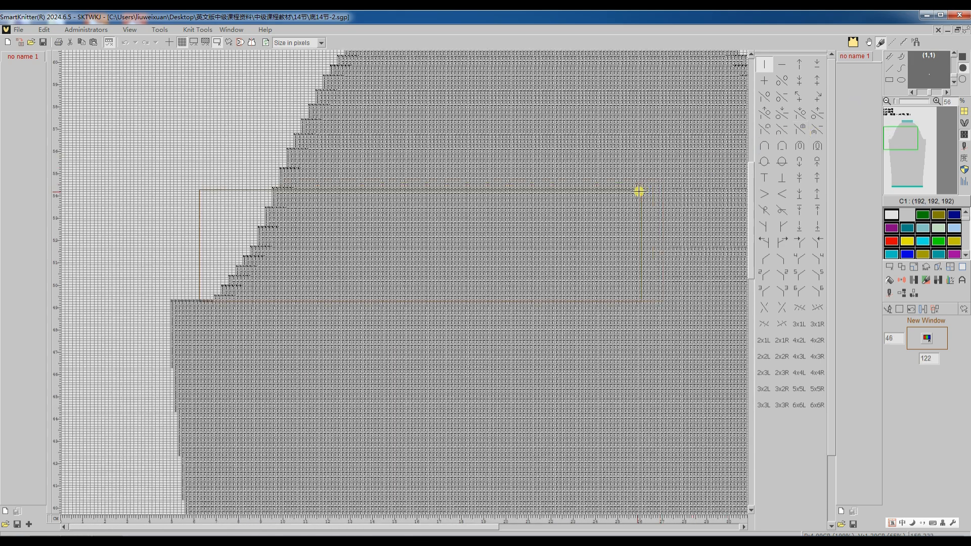
pyautogui.scroll(-2, 639, 191)
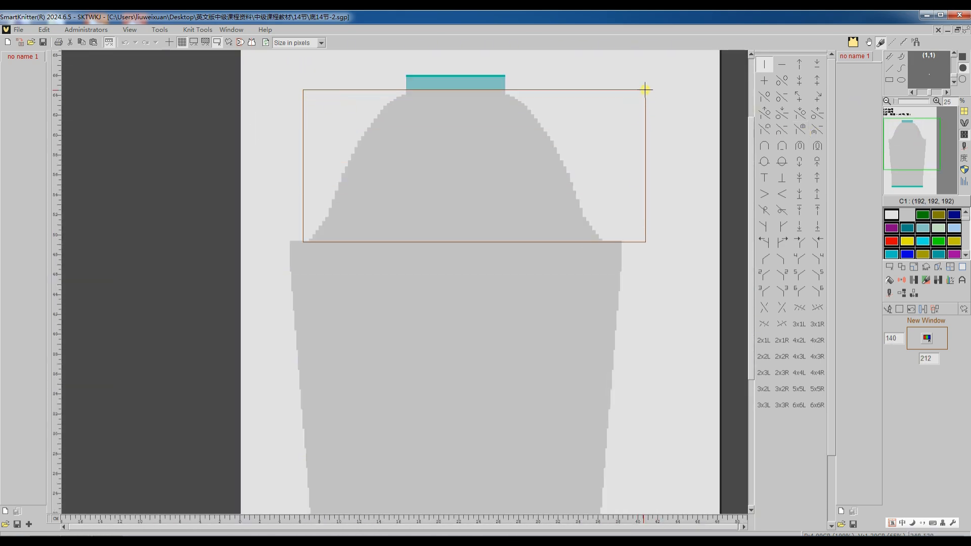
pyautogui.click(643, 86)
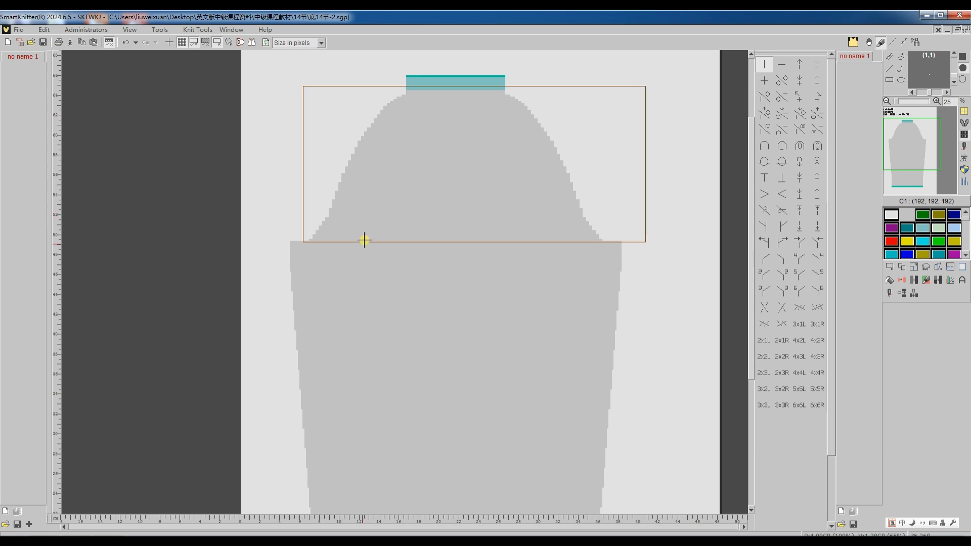
# Start a pattern change within the sleeve cap selection, sampling the lowest left-edge narrowing as a source of 7 stitches by 2 courses.
pyautogui.scroll(5, 300, 240)
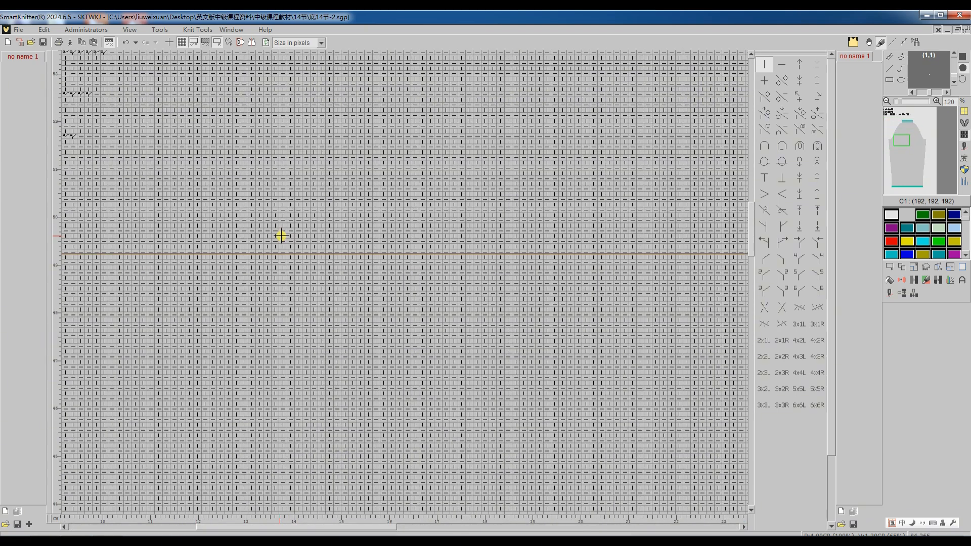
pyautogui.scroll(2, 375, 241)
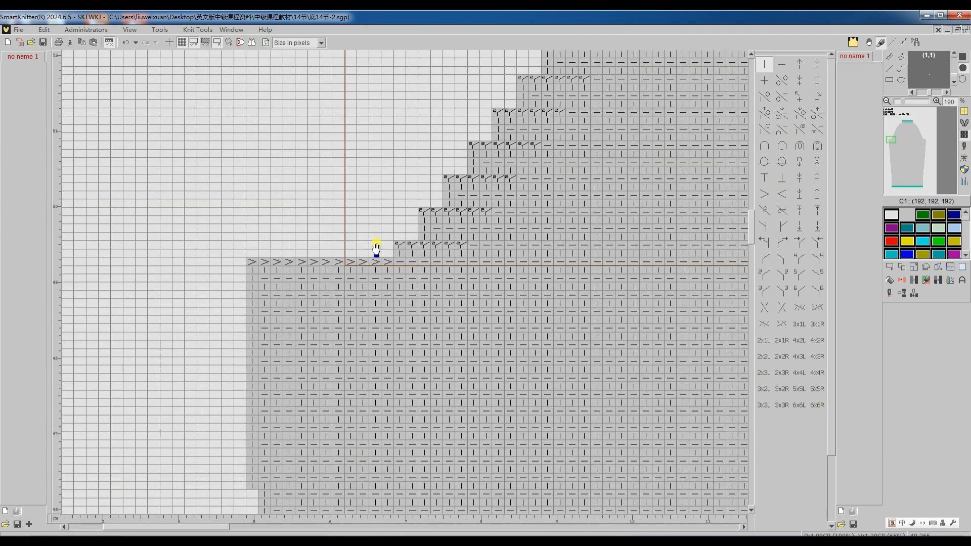
pyautogui.click(914, 281)
pyautogui.click(964, 310)
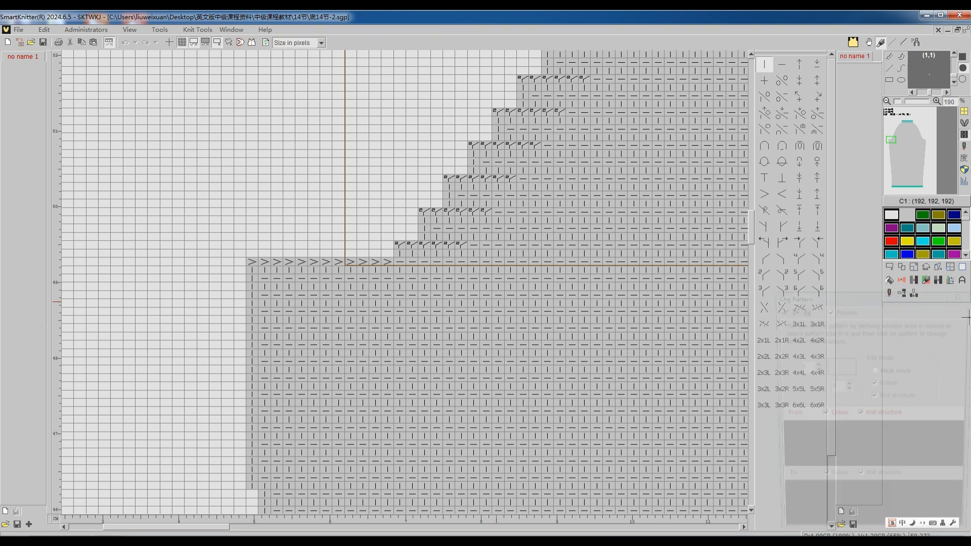
pyautogui.click(400, 254)
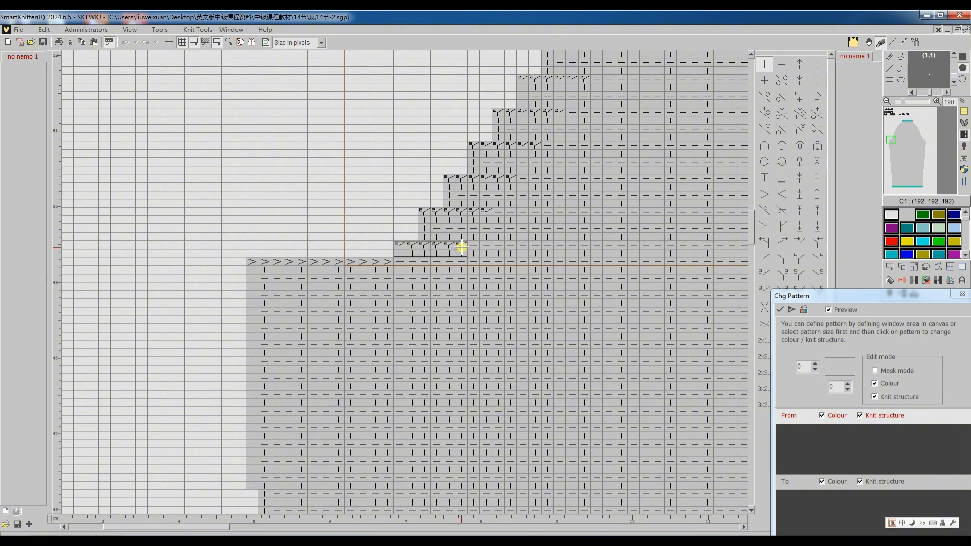
pyautogui.moveTo(468, 246); pyautogui.dragTo(467, 245)
# Replace the five inner plain stitches beneath each six-mark narrowing on the cap's left edge with up-arrow transfer stitches.
pyautogui.moveTo(840, 297); pyautogui.dragTo(499, 119)
pyautogui.scroll(3, 401, 325)
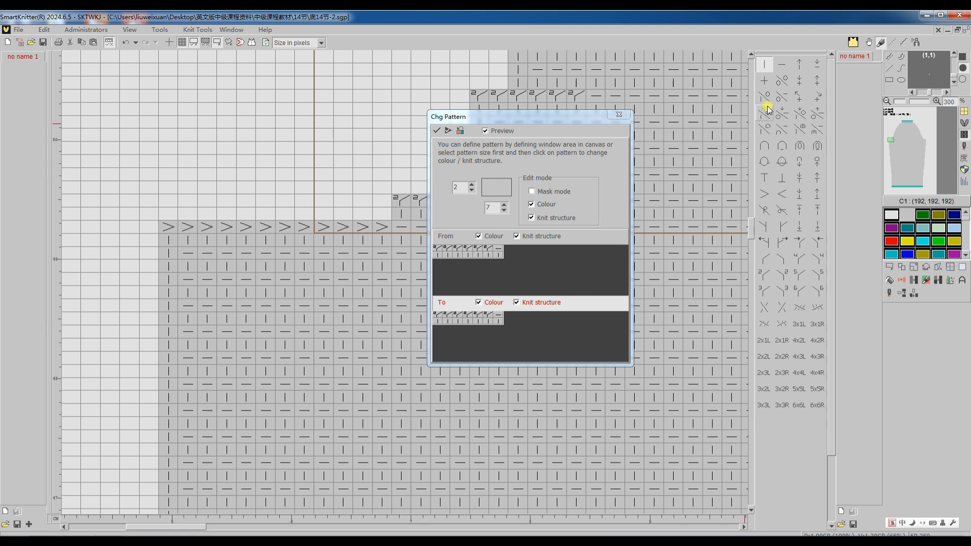
pyautogui.click(802, 69)
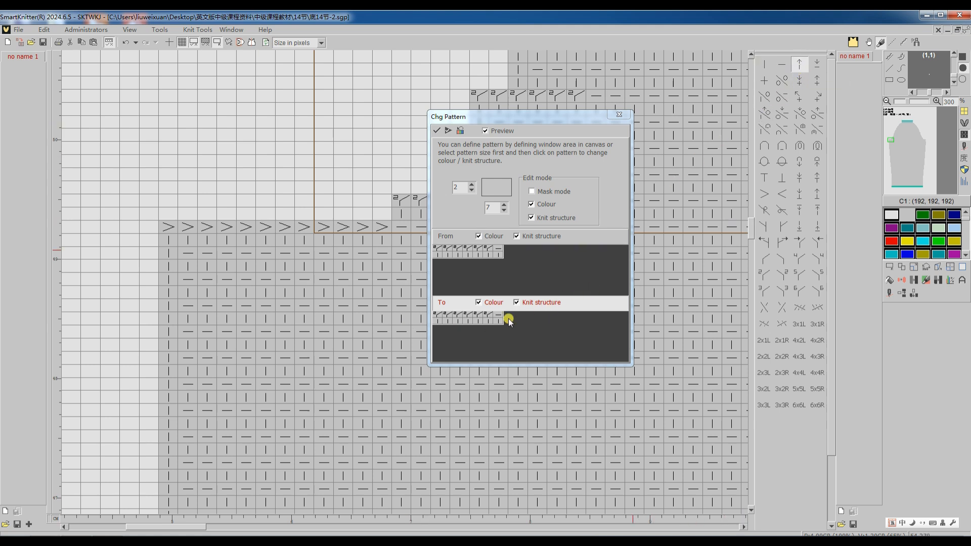
pyautogui.click(487, 321)
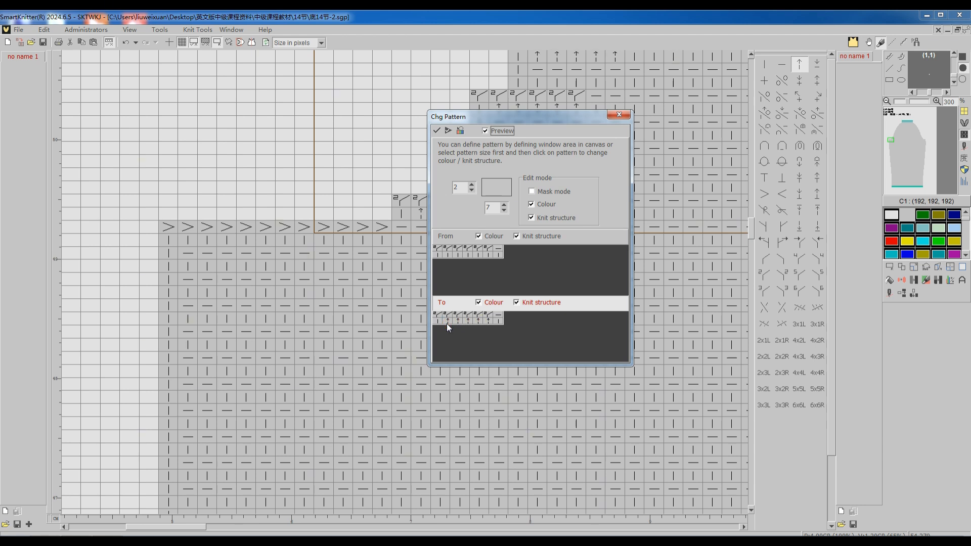
pyautogui.moveTo(540, 125); pyautogui.dragTo(556, 298)
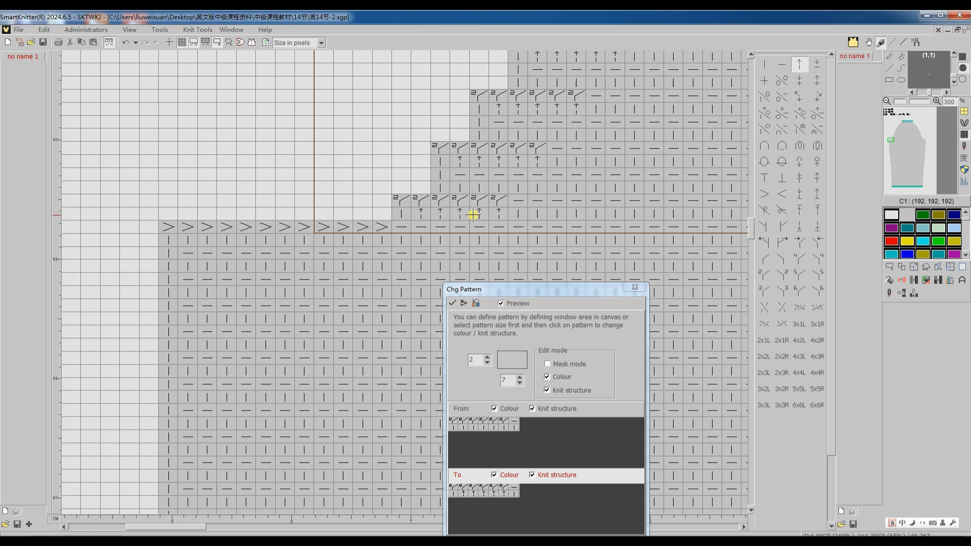
pyautogui.click(463, 304)
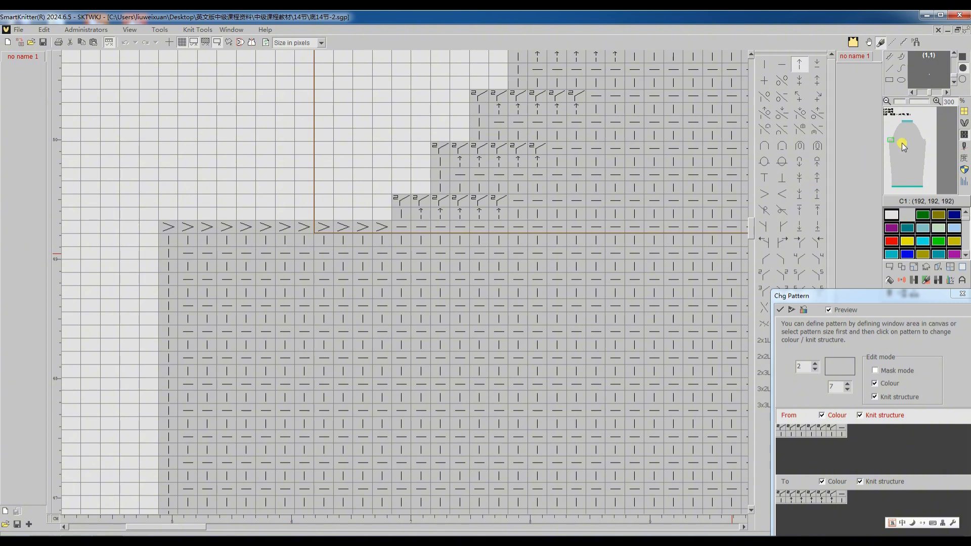
# Sample the right-edge narrowing over 7 stitches by 2 courses and replace its five inner plain stitches with up-arrow transfer stitches throughout the cap.
pyautogui.click(923, 143)
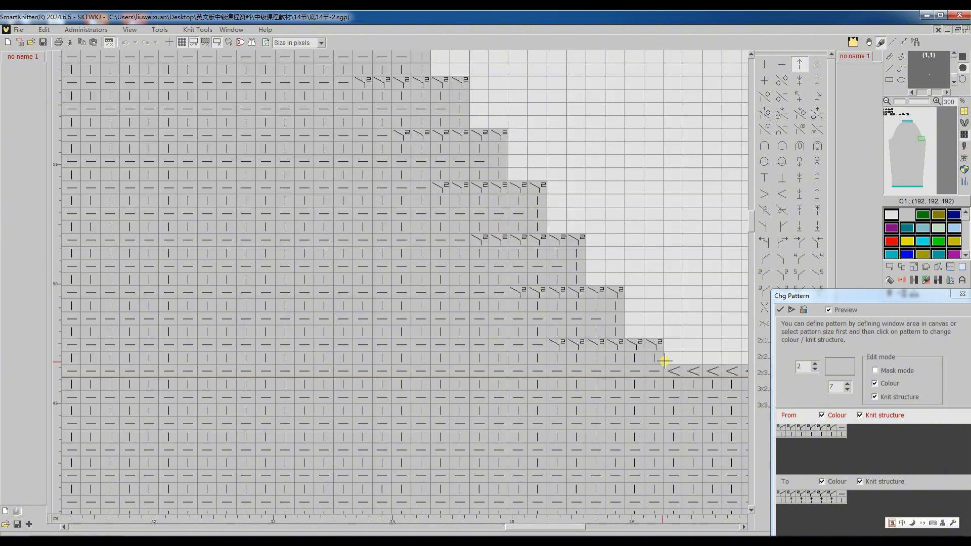
pyautogui.moveTo(662, 359); pyautogui.dragTo(531, 340)
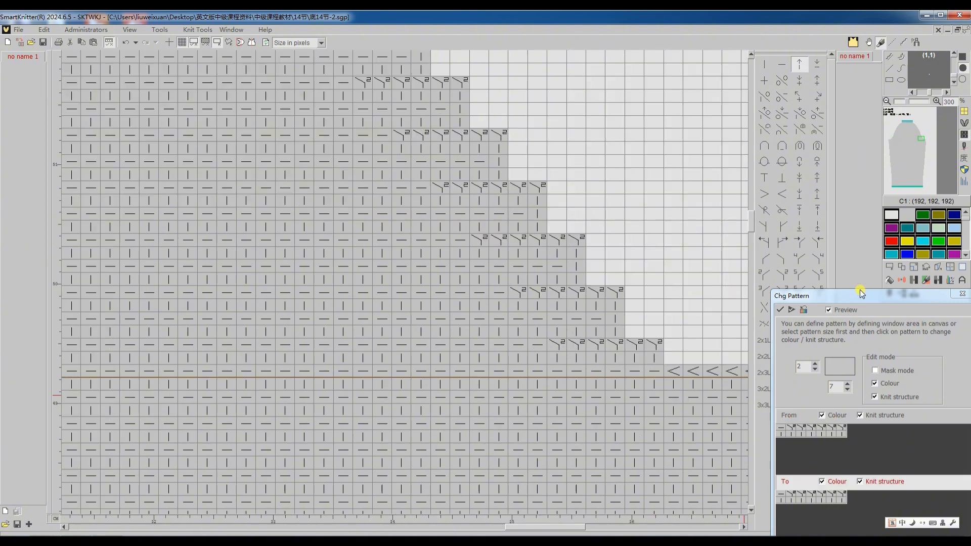
pyautogui.moveTo(861, 299); pyautogui.dragTo(685, 132)
pyautogui.click(621, 332)
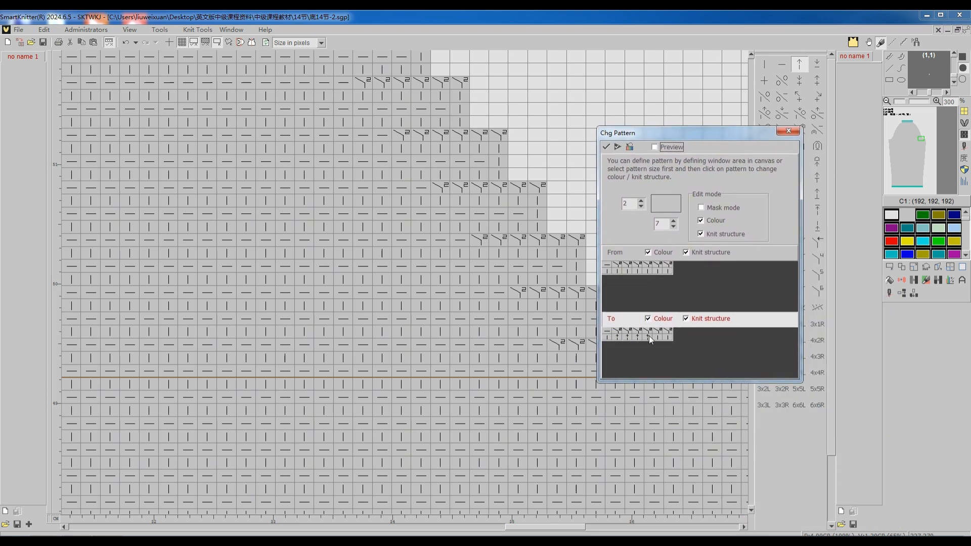
pyautogui.click(618, 148)
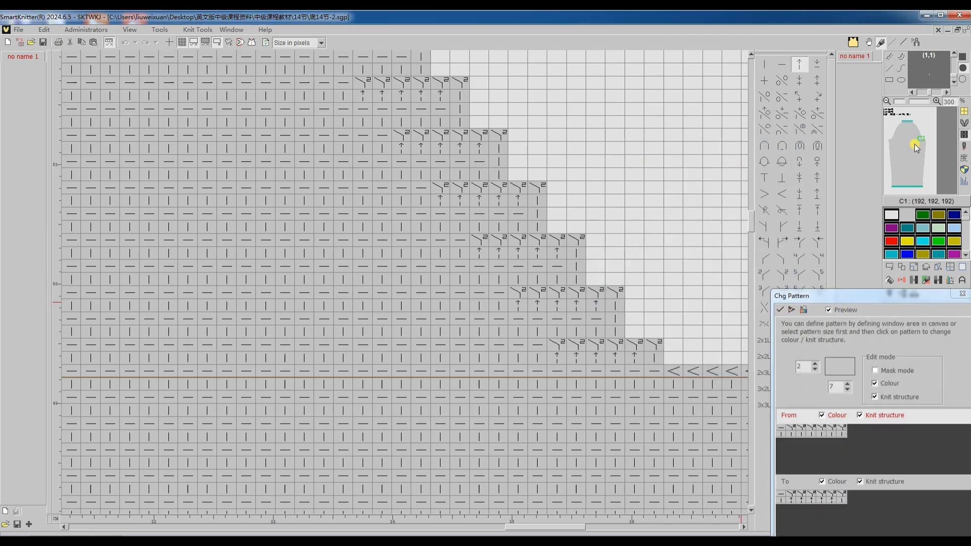
# Sample a two-mark narrowing near the cap's upper left and change the inner plain stitch beneath each such narrowing to an up-arrow transfer stitch.
pyautogui.click(895, 120)
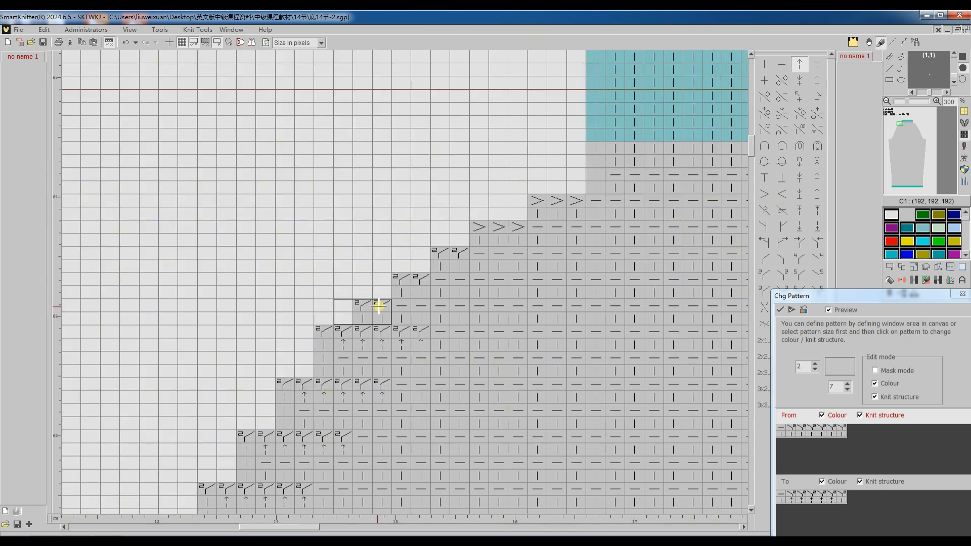
pyautogui.click(379, 306)
pyautogui.click(802, 500)
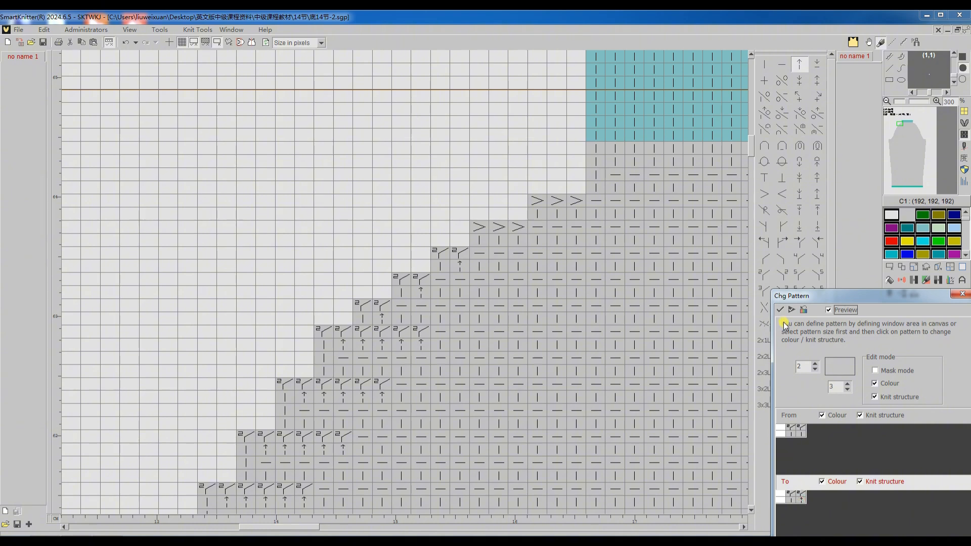
pyautogui.click(455, 280)
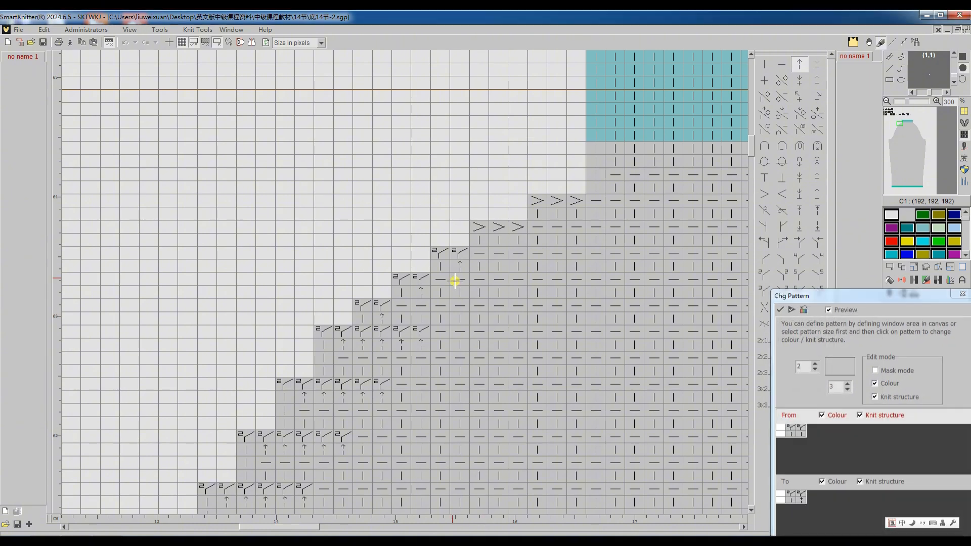
# Change the inner plain stitch beneath each two-mark narrowing near the cap's upper right to an up-arrow transfer stitch, and finish the pattern change.
pyautogui.click(913, 126)
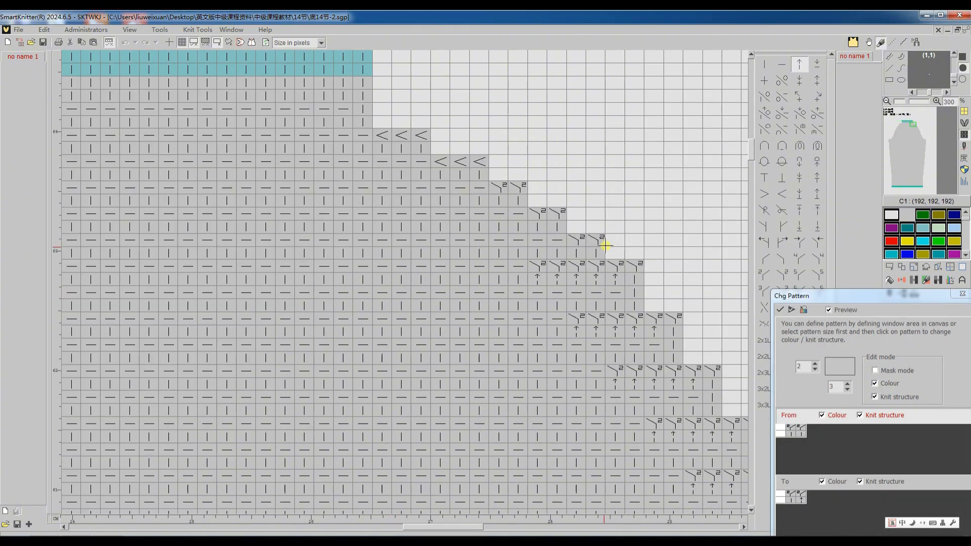
pyautogui.moveTo(622, 256); pyautogui.dragTo(578, 237)
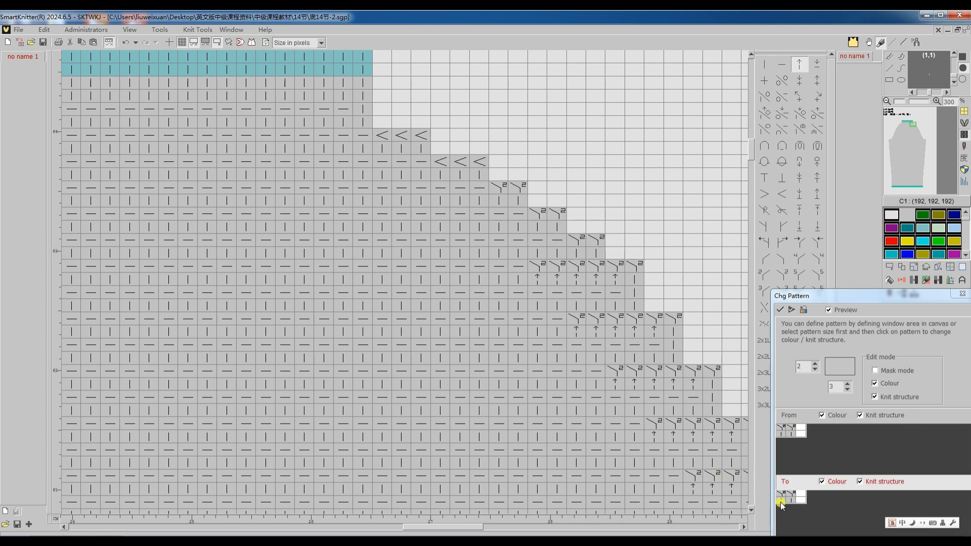
pyautogui.click(780, 500)
pyautogui.click(780, 310)
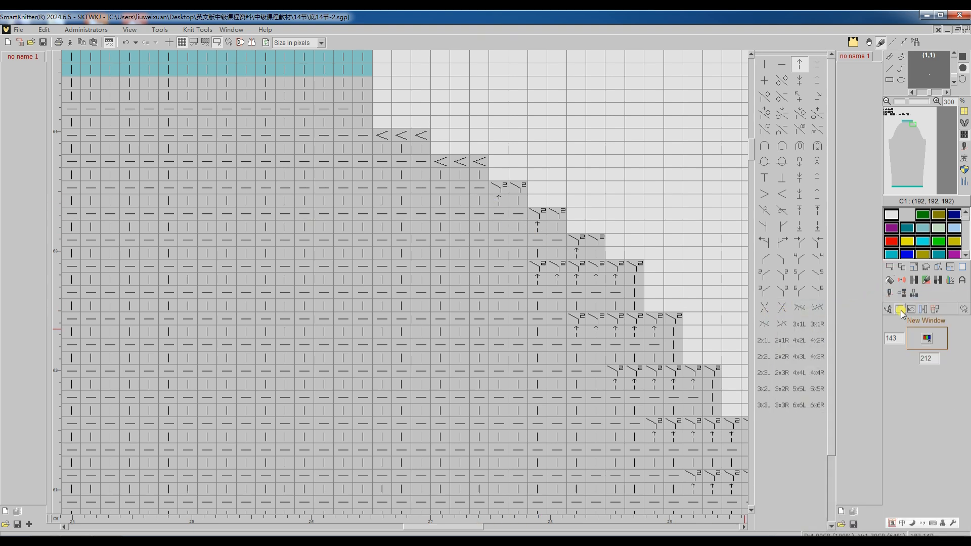
# Check the changed stitches on both cap edges and translate the sleeve for the Ci Xing GE2-52C with the existing settings.
pyautogui.scroll(2, 629, 403)
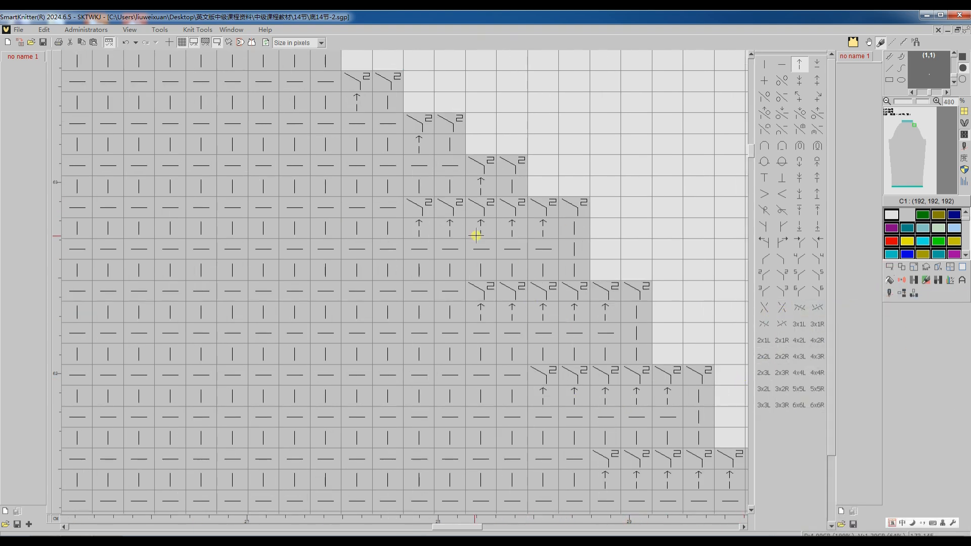
pyautogui.click(889, 126)
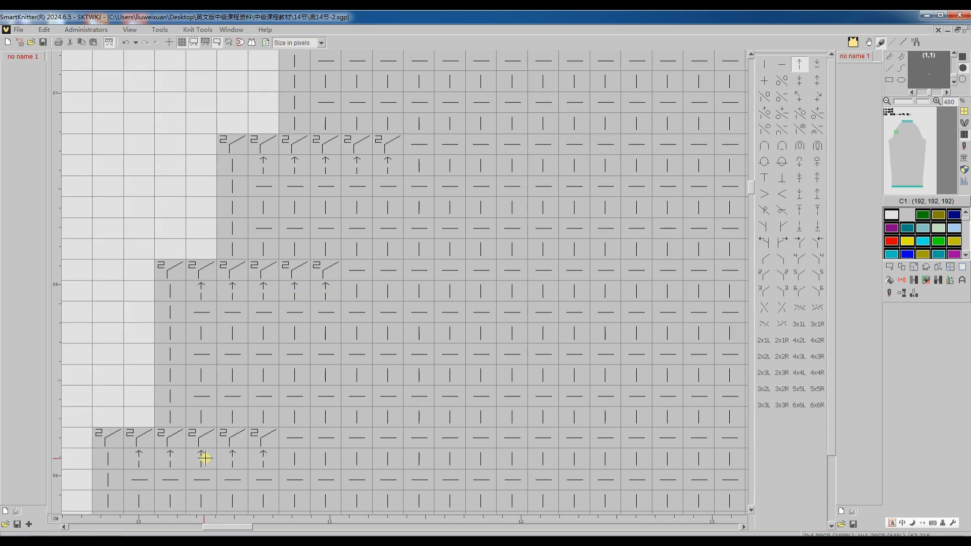
pyautogui.click(890, 267)
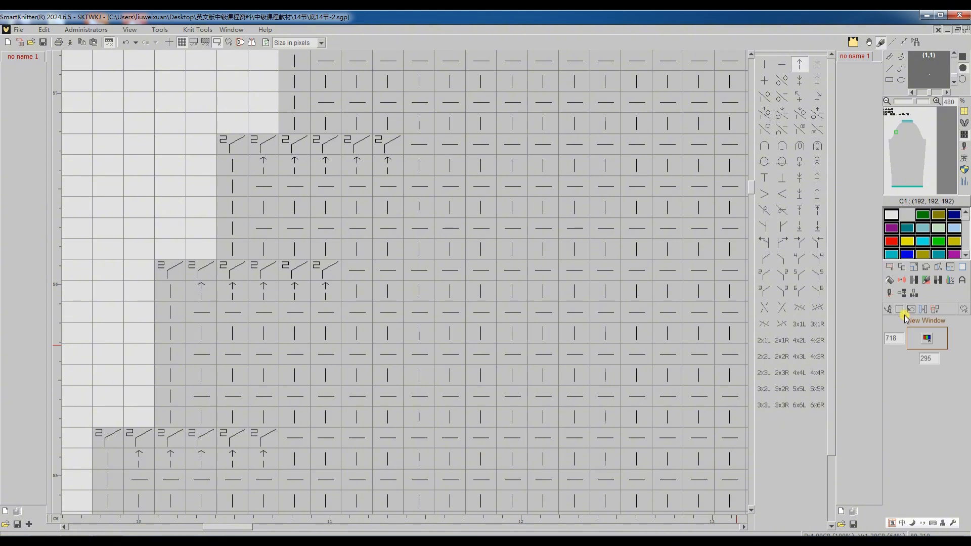
pyautogui.click(901, 309)
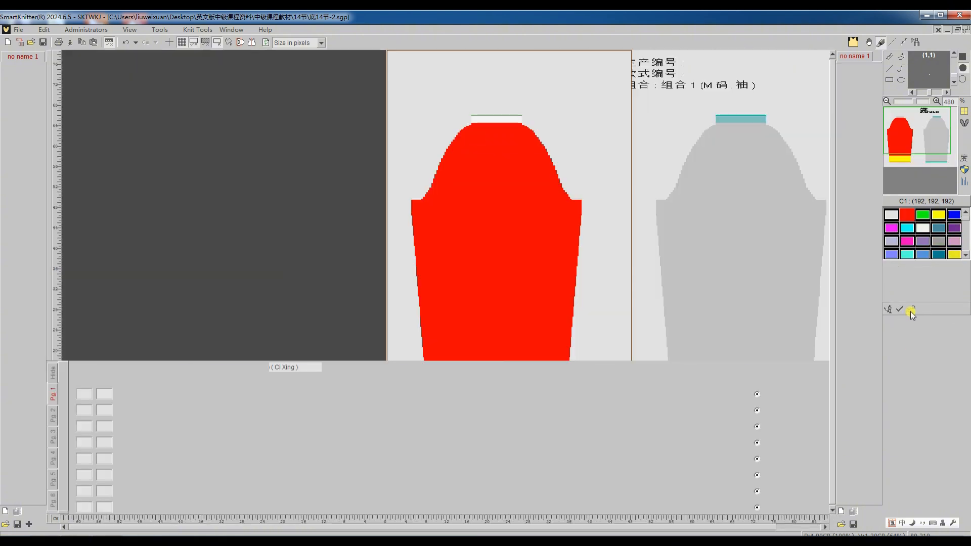
pyautogui.click(910, 311)
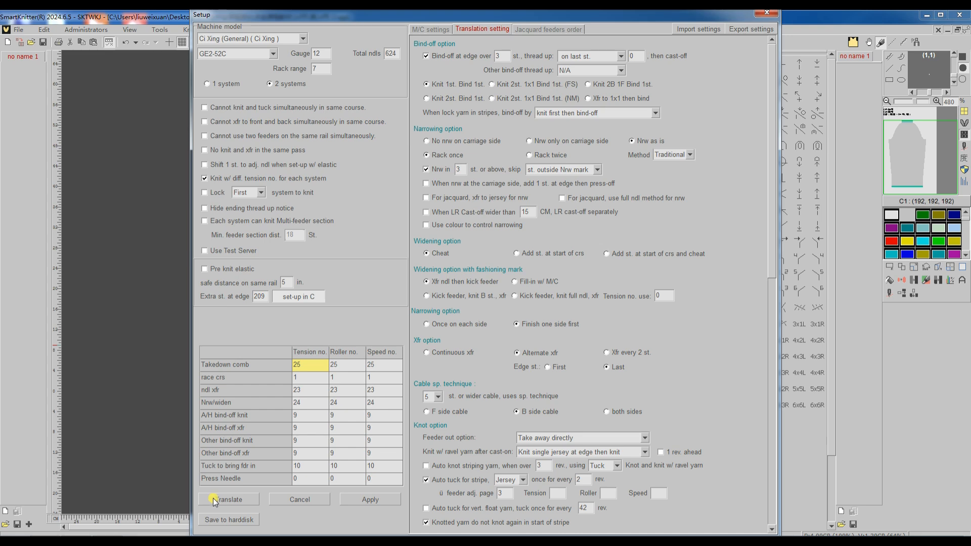
pyautogui.click(228, 499)
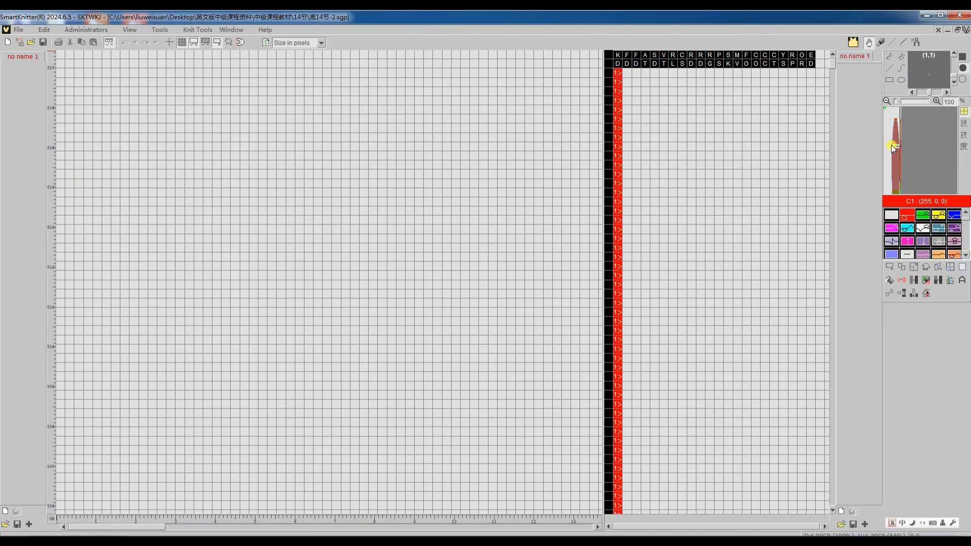
# Examine the narrowing transfers and racking courses along both edges of the newly translated sleeve, from the bind-off up into the cap.
pyautogui.press('Right')
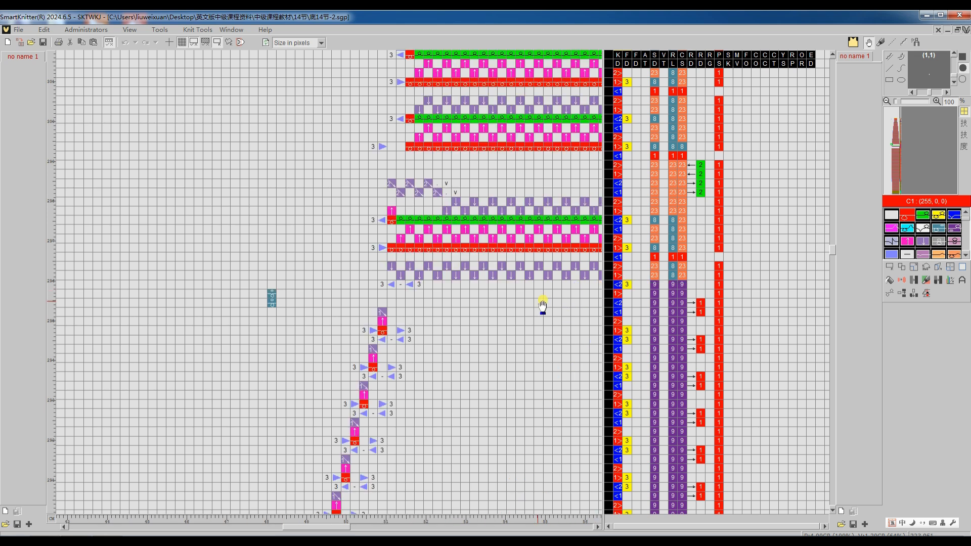
pyautogui.scroll(4, 417, 226)
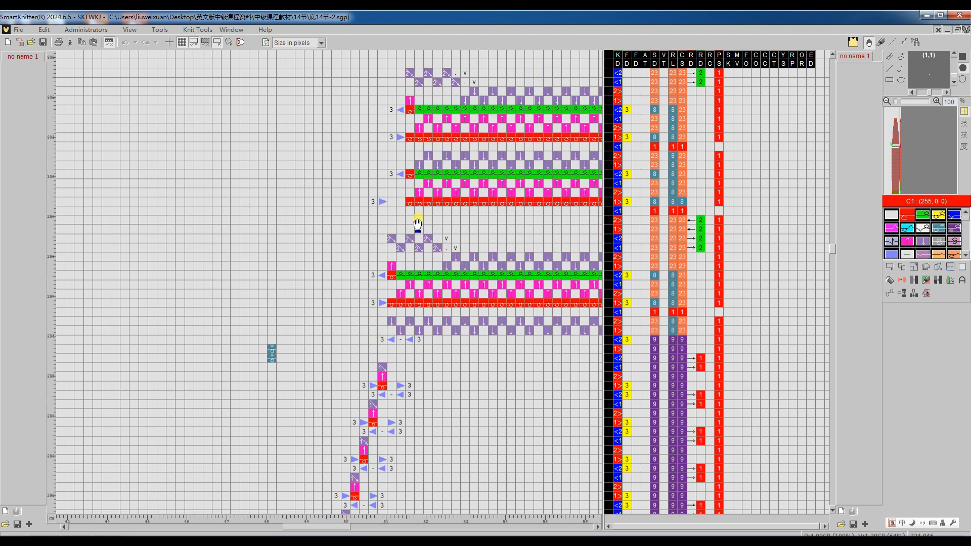
pyautogui.scroll(2, 417, 225)
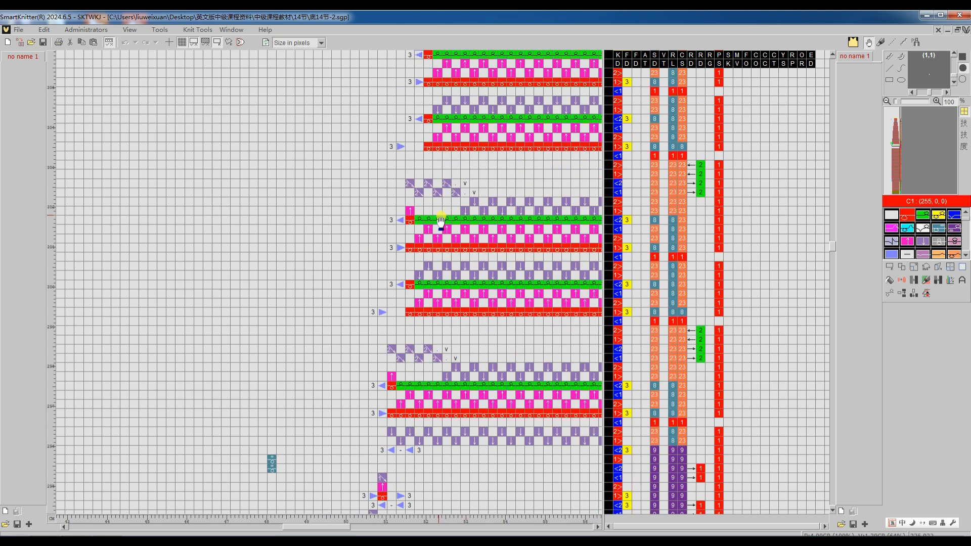
pyautogui.scroll(6, 456, 205)
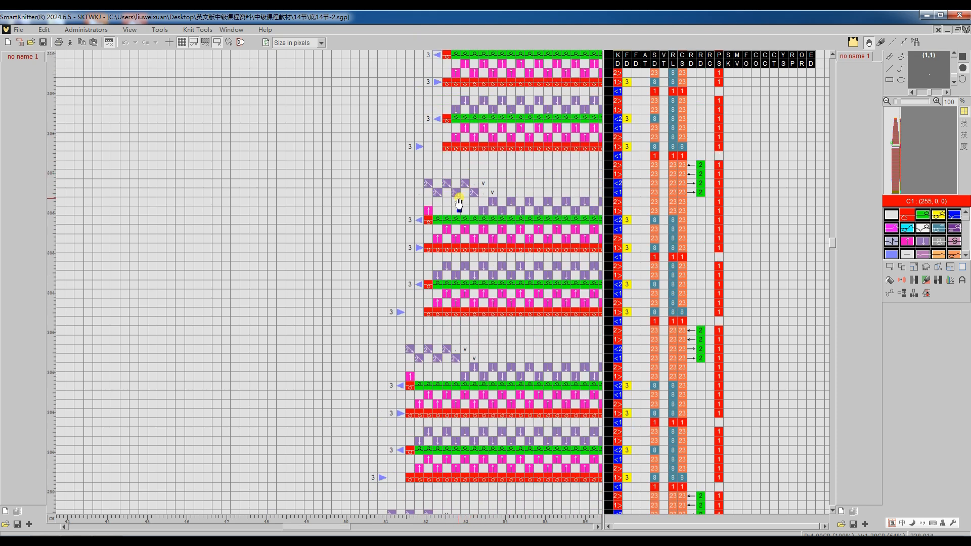
pyautogui.scroll(4, 456, 197)
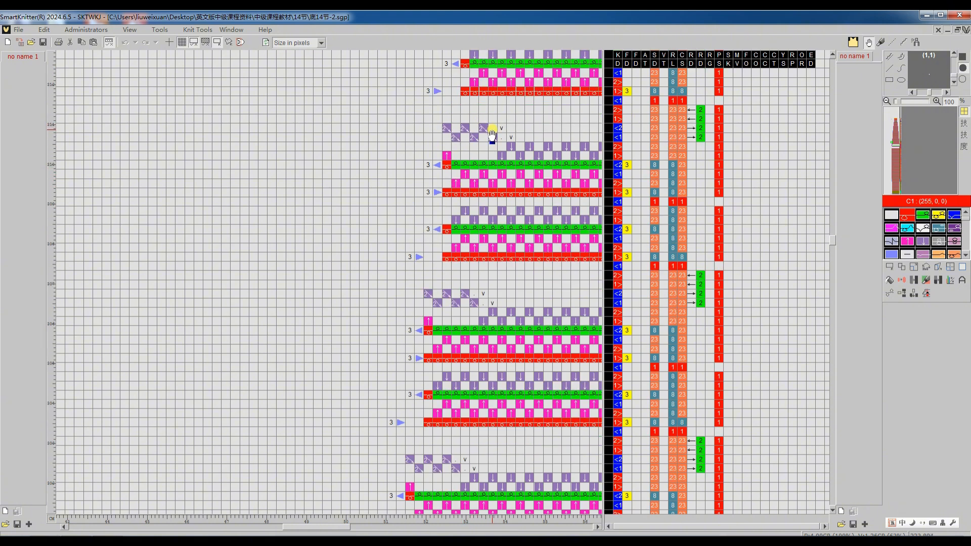
pyautogui.scroll(2, 492, 134)
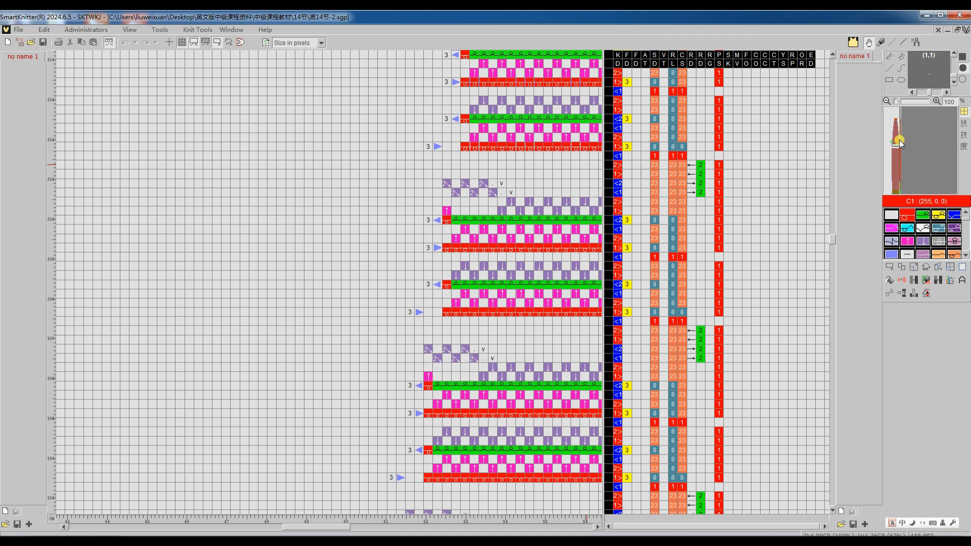
pyautogui.moveTo(900, 140); pyautogui.dragTo(892, 146)
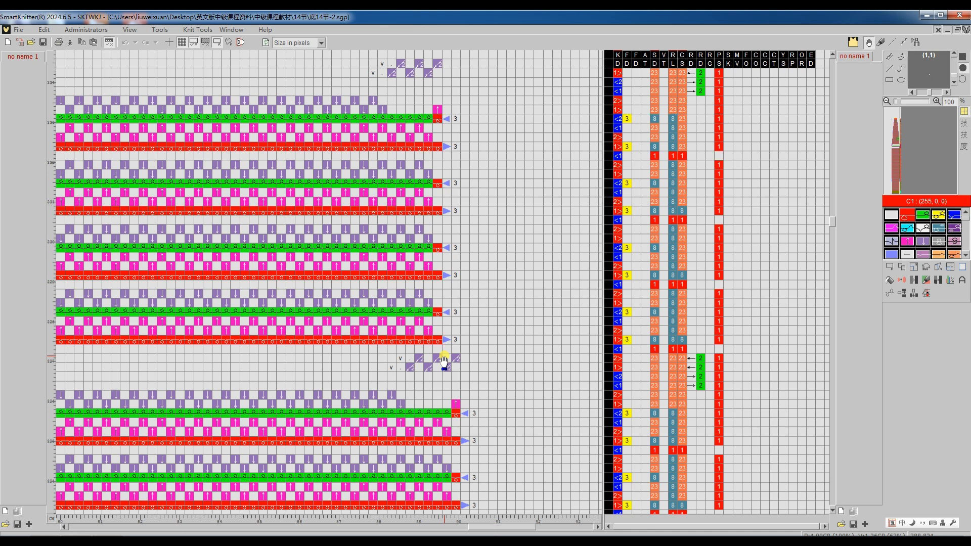
pyautogui.scroll(4, 444, 358)
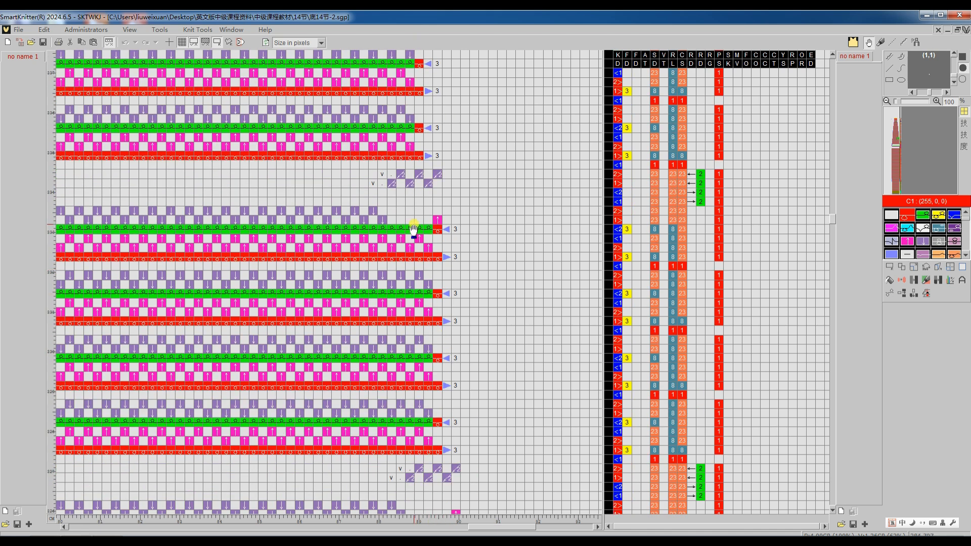
pyautogui.scroll(6, 414, 229)
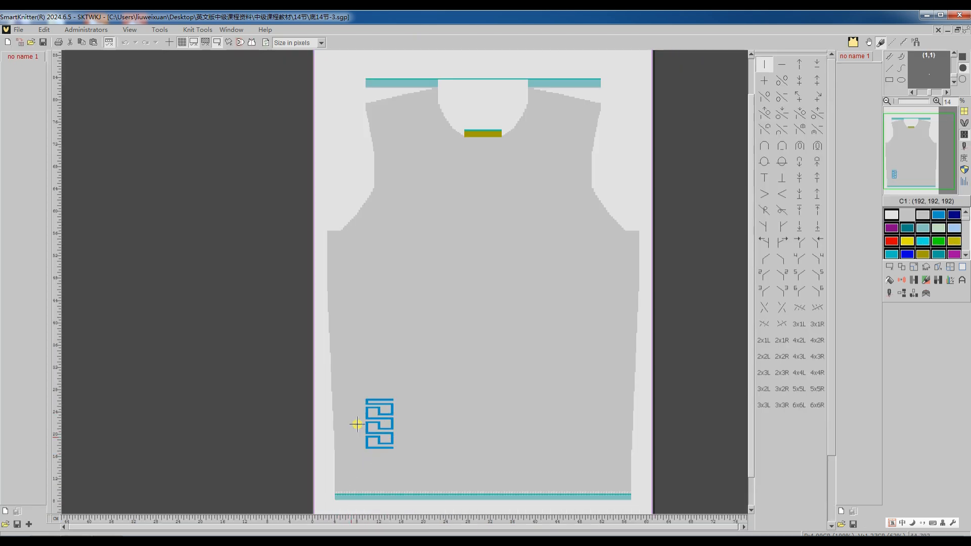
# Check the blue key motif near the body panel's lower left and translate the panel for the Ci Xing GE2-52C with the existing settings.
pyautogui.scroll(4, 363, 466)
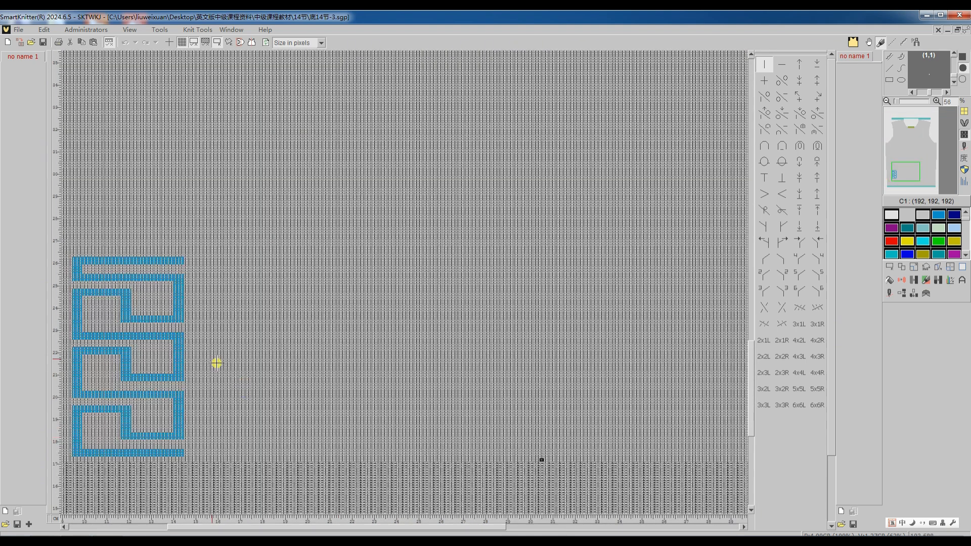
pyautogui.hscroll(-4, 147, 359)
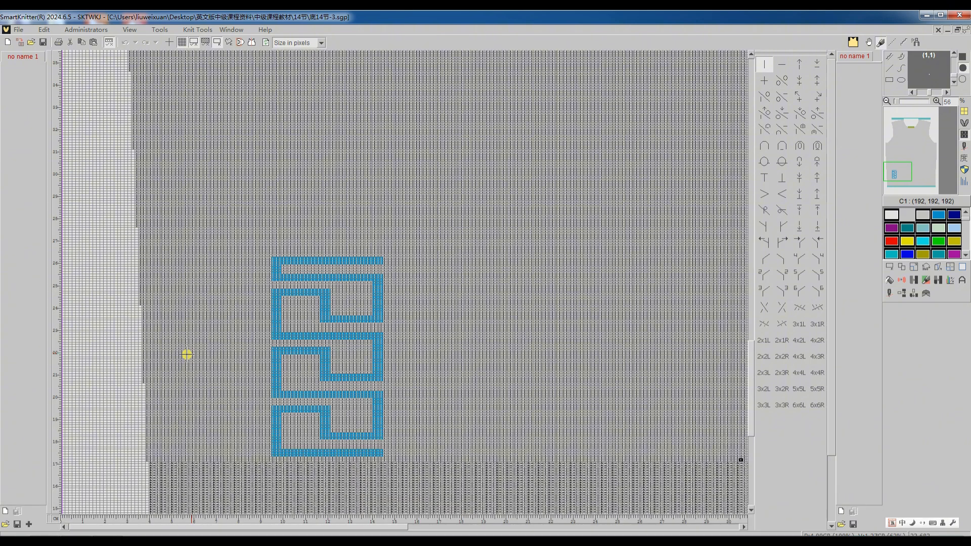
pyautogui.click(889, 294)
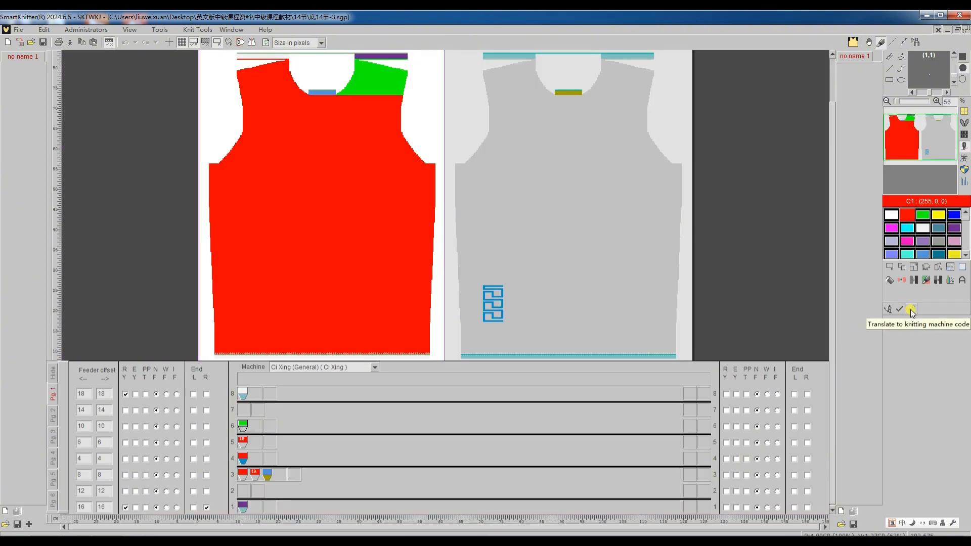
pyautogui.click(910, 309)
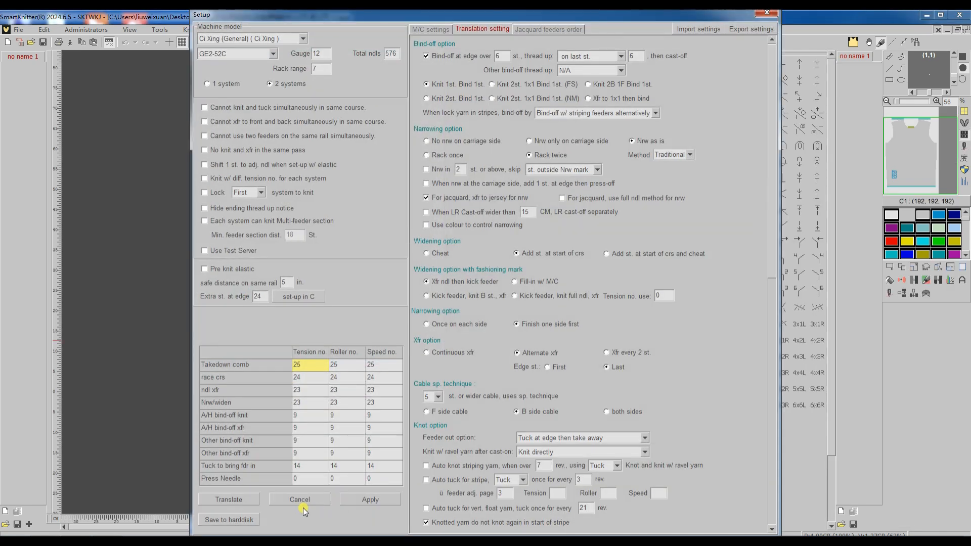
pyautogui.click(244, 500)
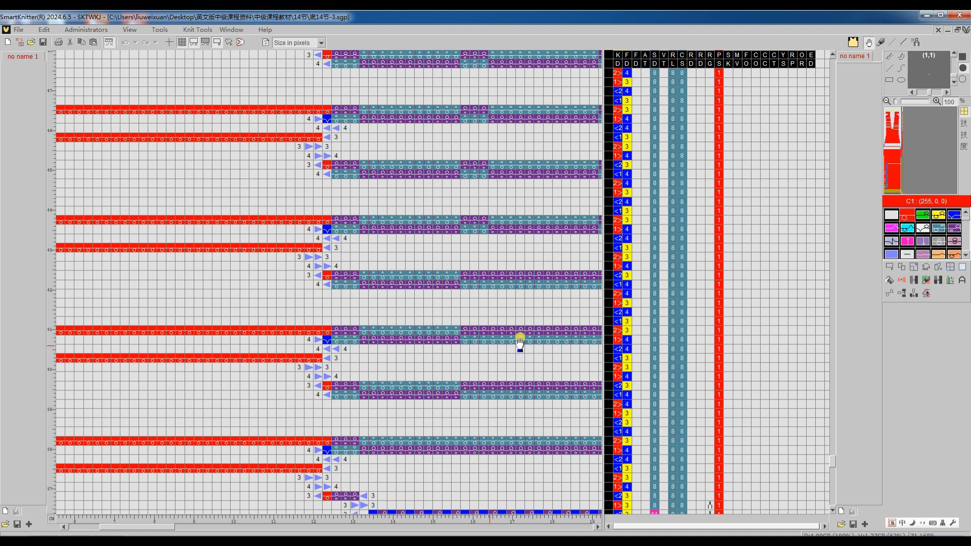
# Examine the motif's knit and transfer courses in the translated body program, from just above the rib upwards.
pyautogui.scroll(-5, 482, 357)
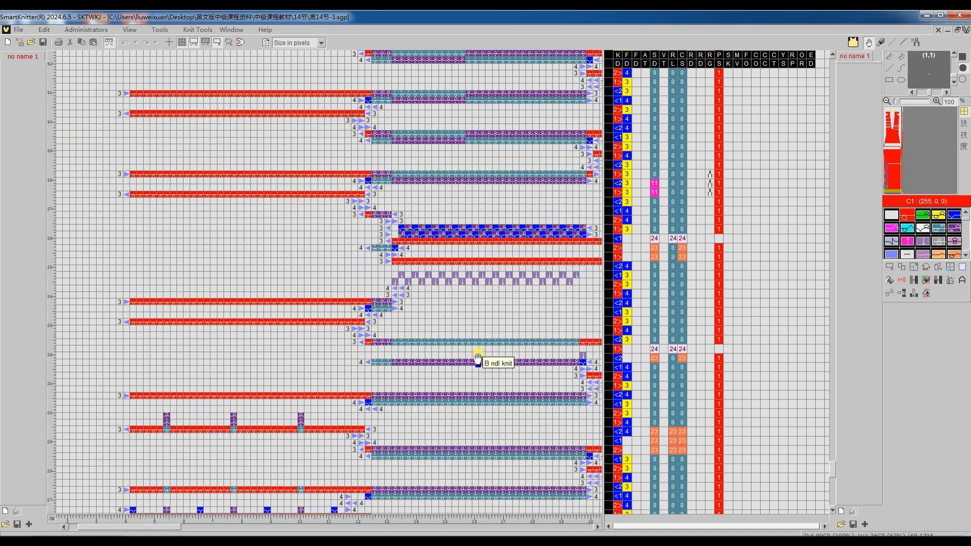
pyautogui.scroll(-2, 478, 356)
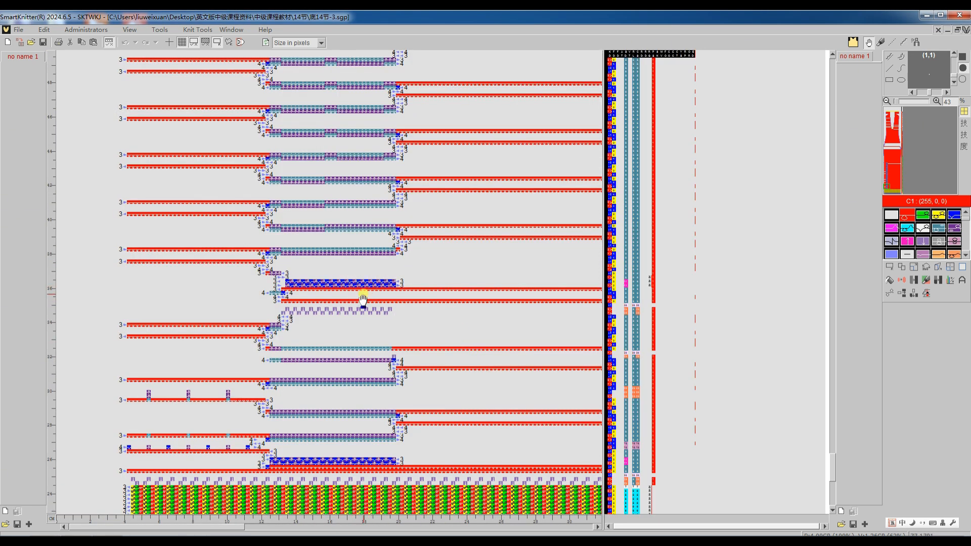
pyautogui.scroll(10, 356, 303)
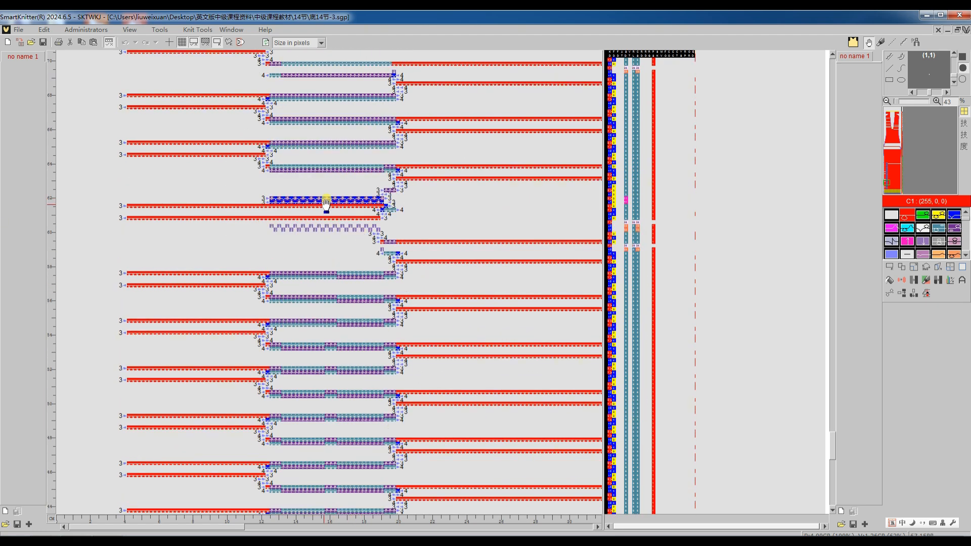
pyautogui.scroll(9, 349, 222)
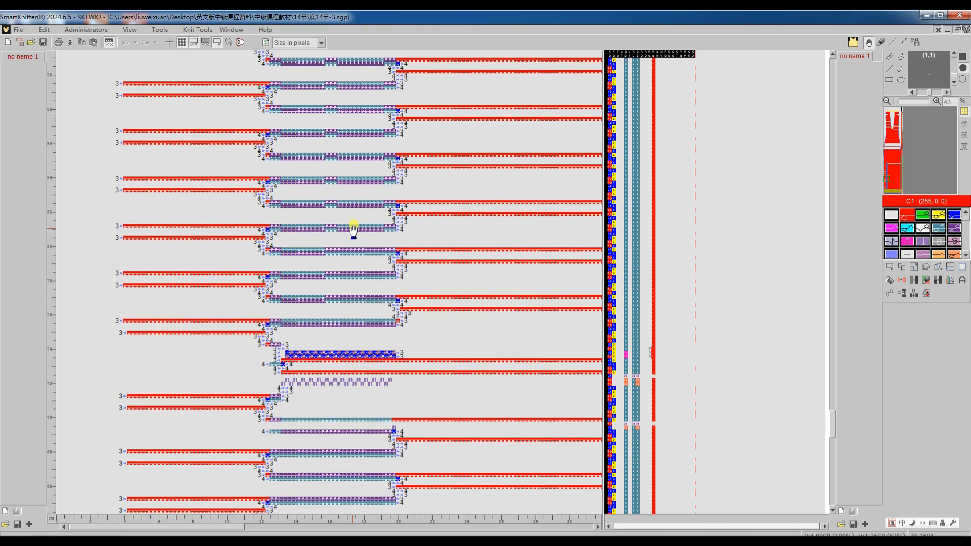
pyautogui.scroll(5, 334, 349)
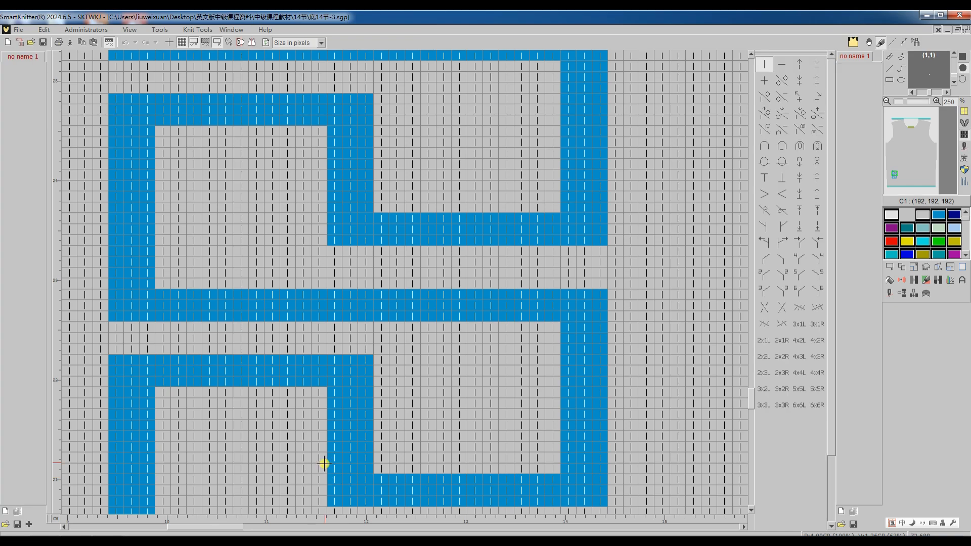
# Select the rectangular area enclosing the whole blue key motif, from its lower-left corner to its upper-right corner.
pyautogui.scroll(-3, 334, 455)
pyautogui.scroll(-2, 339, 450)
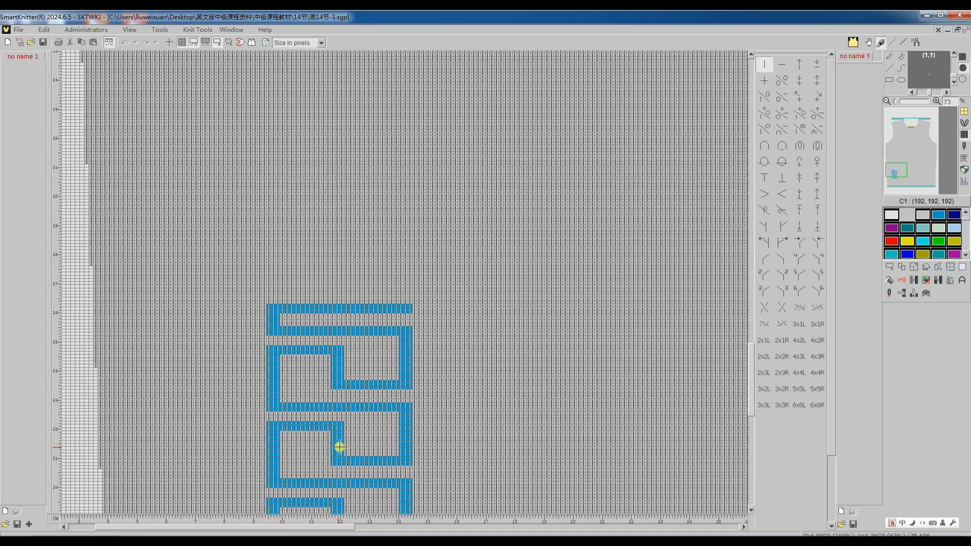
pyautogui.scroll(-5, 340, 445)
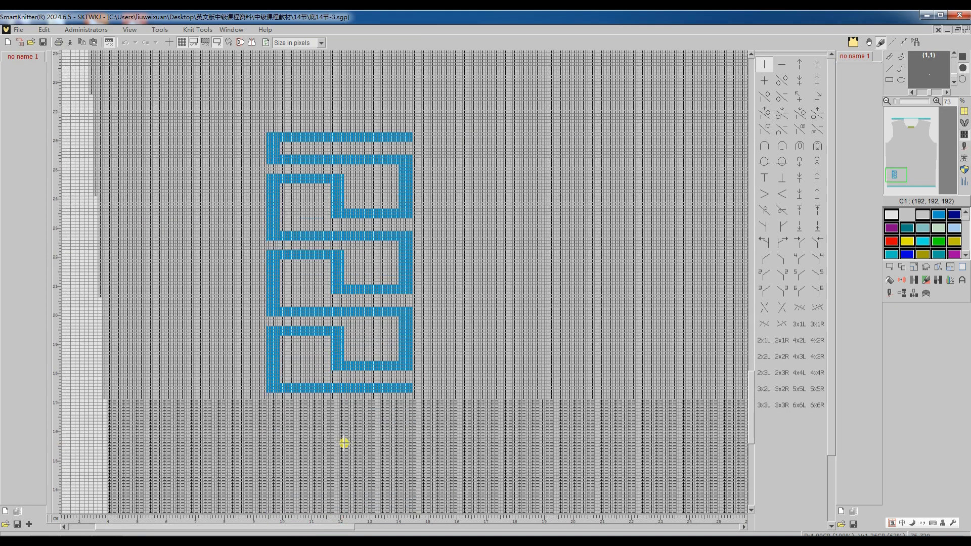
pyautogui.click(893, 268)
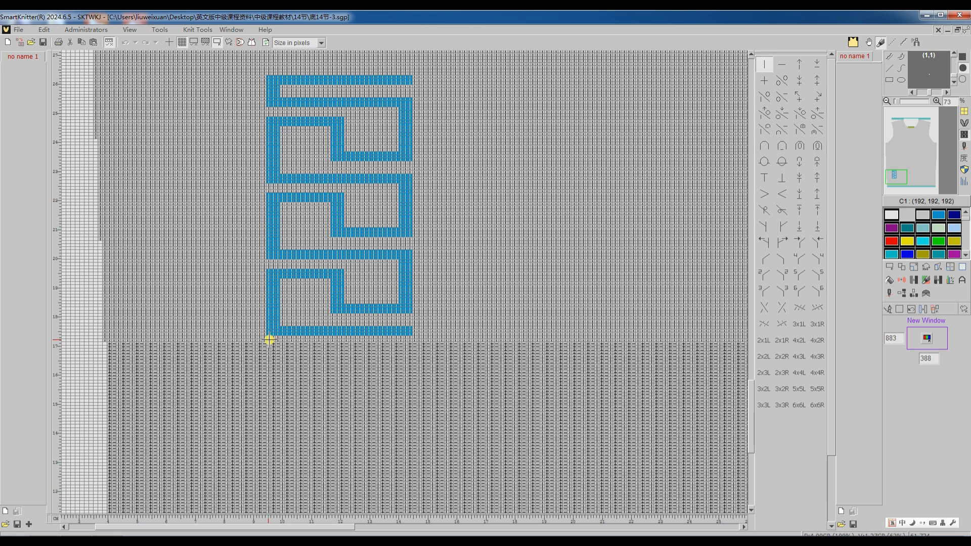
pyautogui.scroll(3, 370, 191)
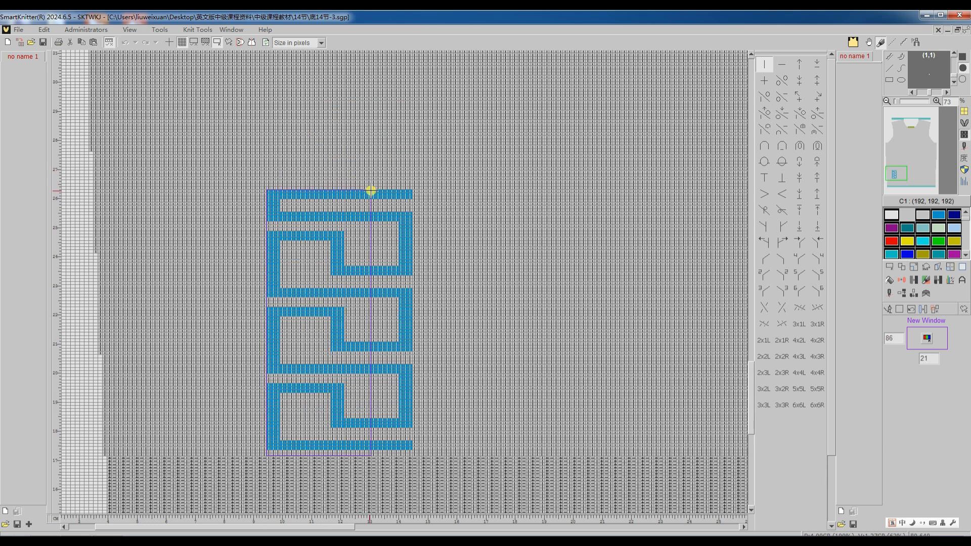
pyautogui.scroll(2, 388, 202)
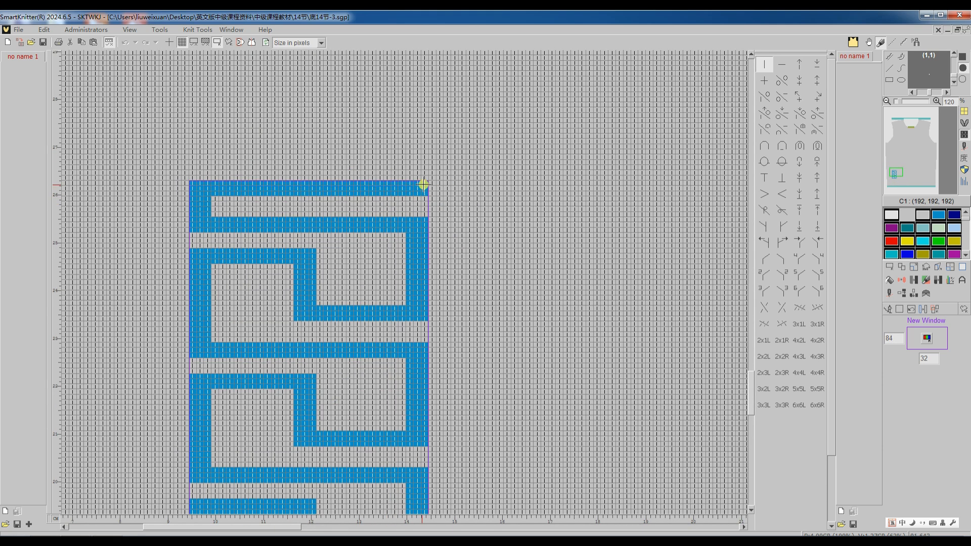
pyautogui.click(425, 183)
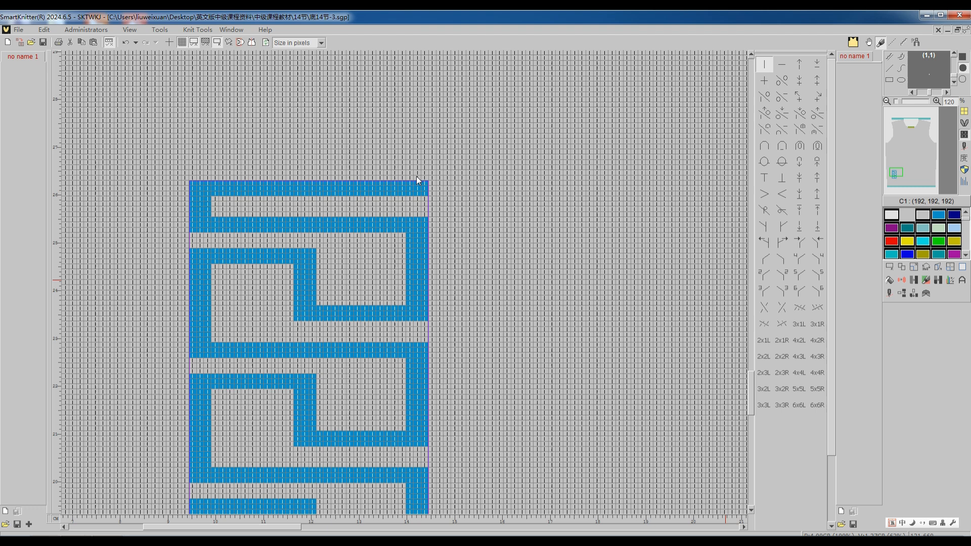
# Change only the structure of the selected motif area to the stitch shown as a slanted line with a small circle.
pyautogui.click(909, 283)
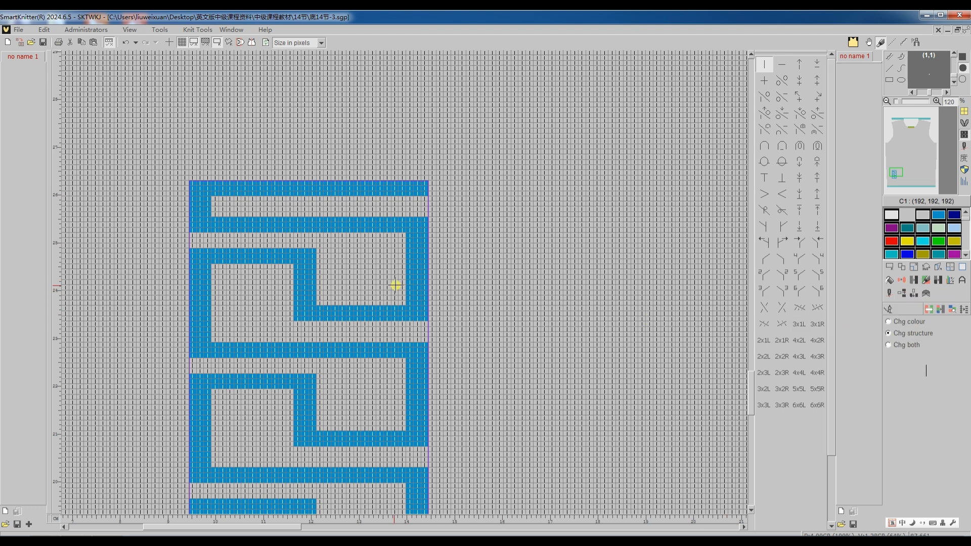
pyautogui.click(764, 97)
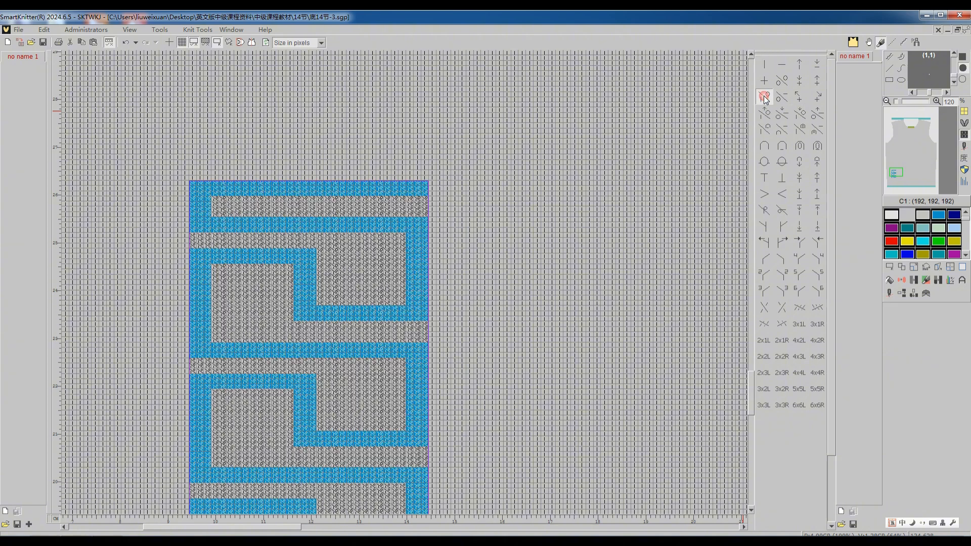
pyautogui.scroll(2, 255, 324)
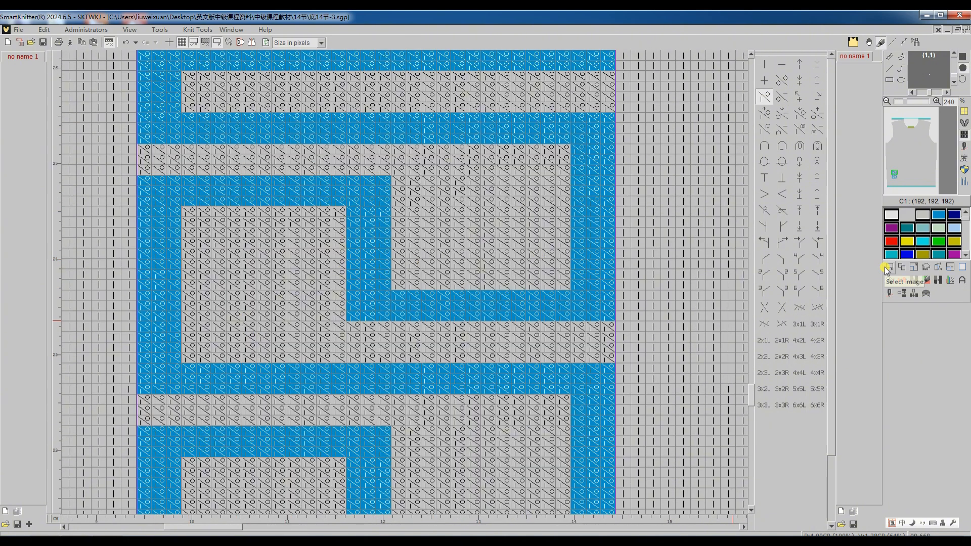
# Translate the edited body panel again for the Ci Xing GE2-52C with the existing settings.
pyautogui.click(888, 294)
pyautogui.click(889, 293)
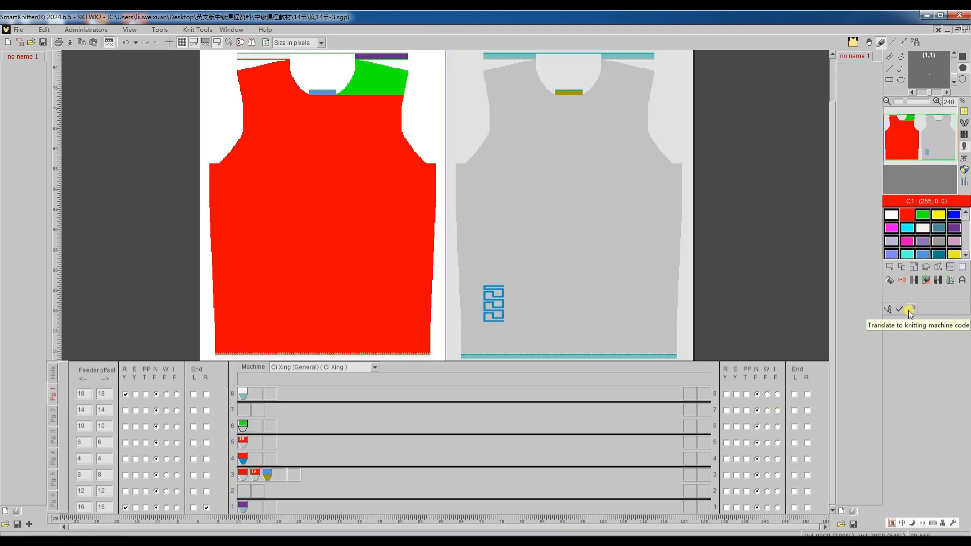
pyautogui.click(910, 310)
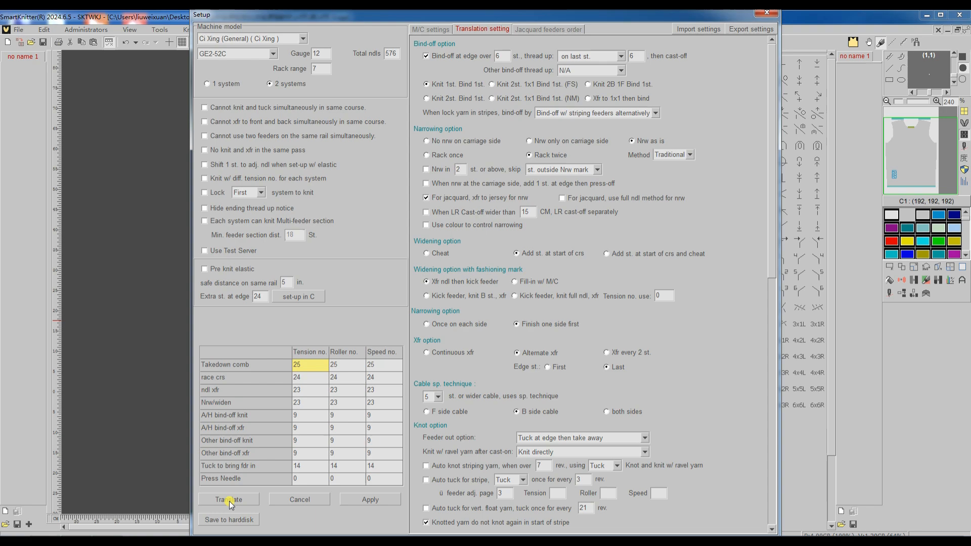
pyautogui.click(229, 499)
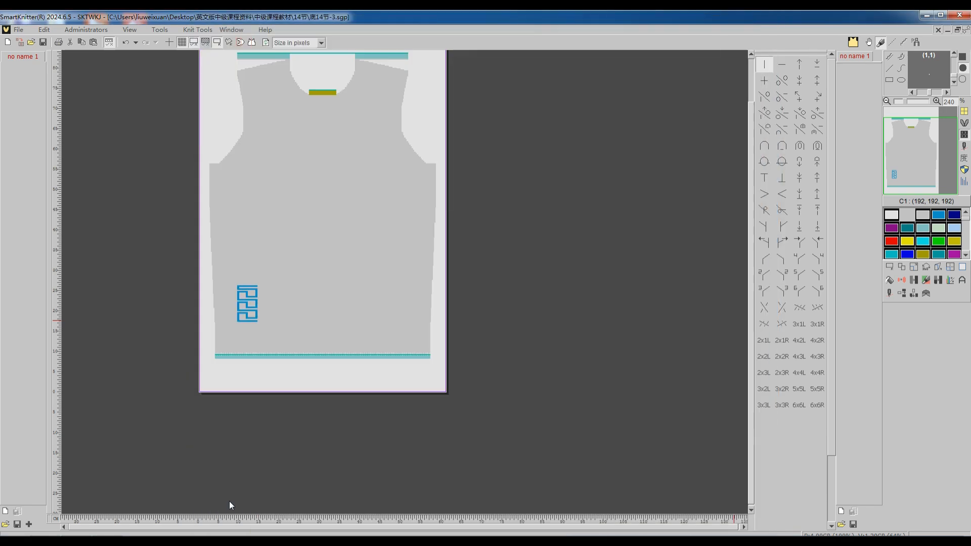
# Examine the motif section of the retranslated program, from the courses above the rib to those higher in the motif.
pyautogui.click(886, 186)
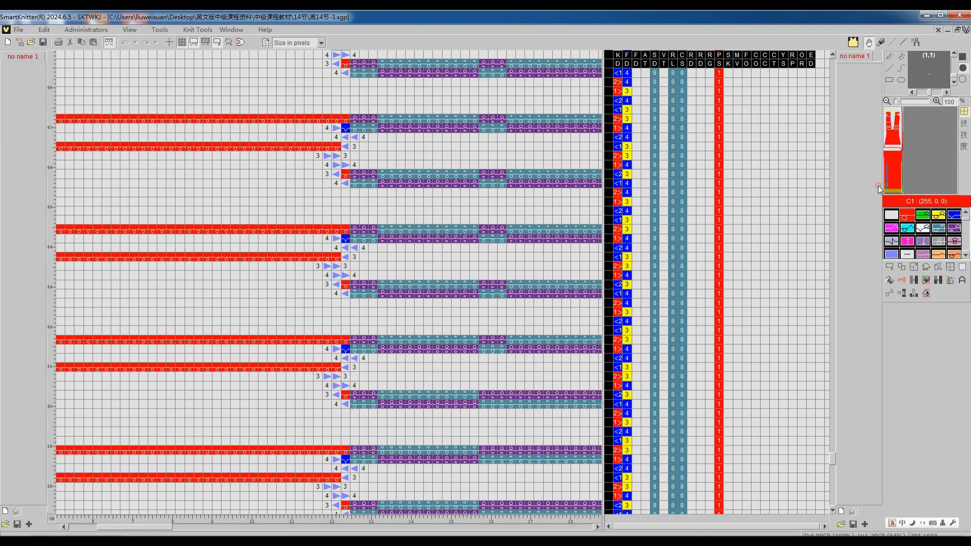
pyautogui.scroll(-4, 466, 284)
pyautogui.scroll(-2, 391, 349)
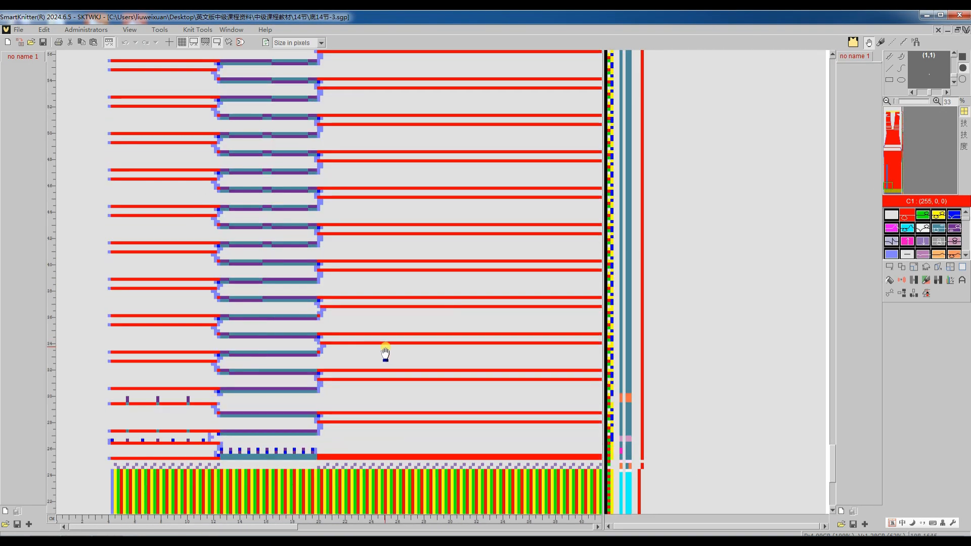
pyautogui.scroll(6, 386, 353)
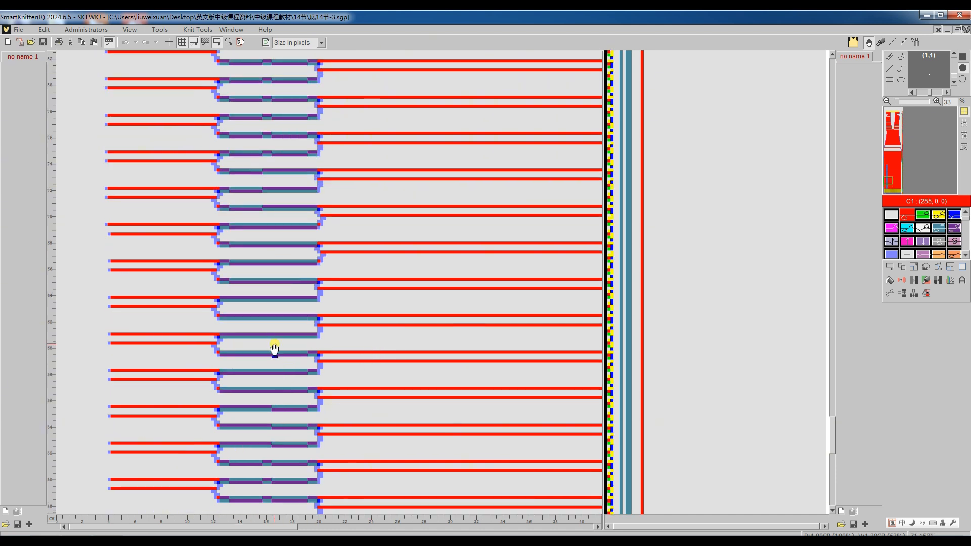
pyautogui.scroll(6, 274, 349)
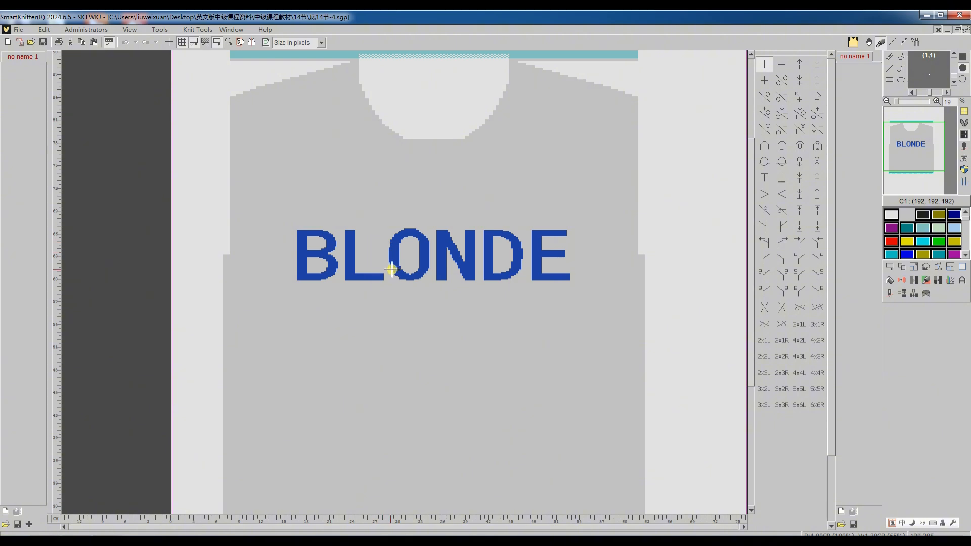
# Sample the blue of the BLONDE lettering and translate the panel for the Shima Seiki SSG122 with the existing settings.
pyautogui.click(406, 275)
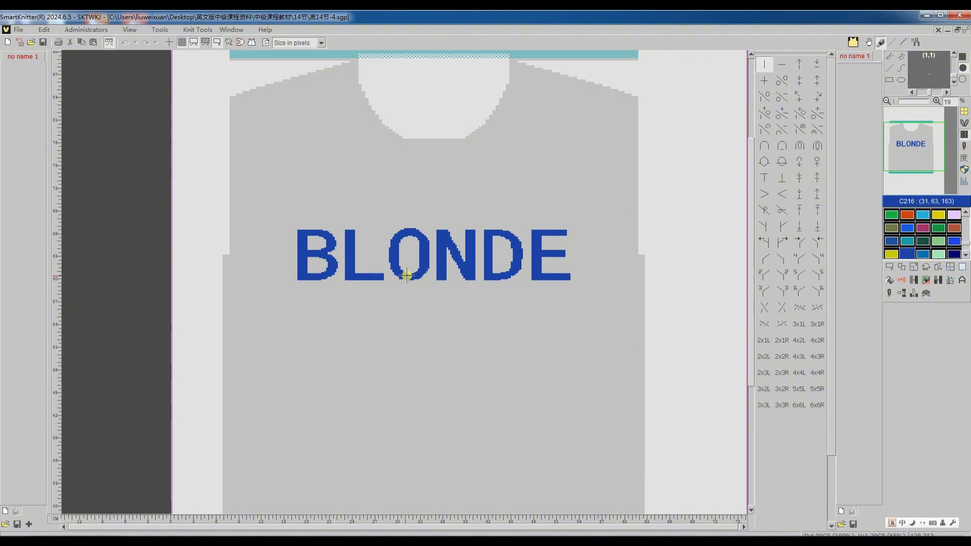
pyautogui.click(889, 294)
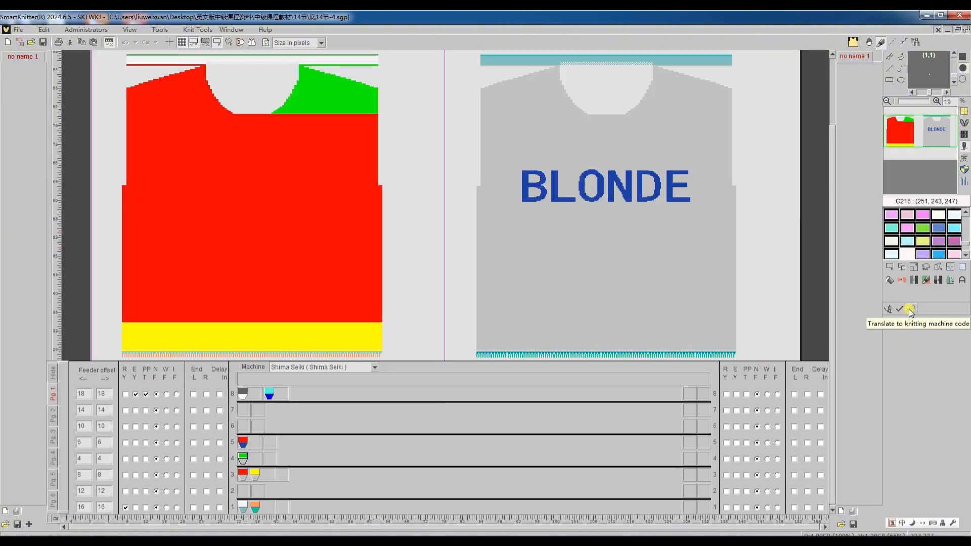
pyautogui.click(908, 309)
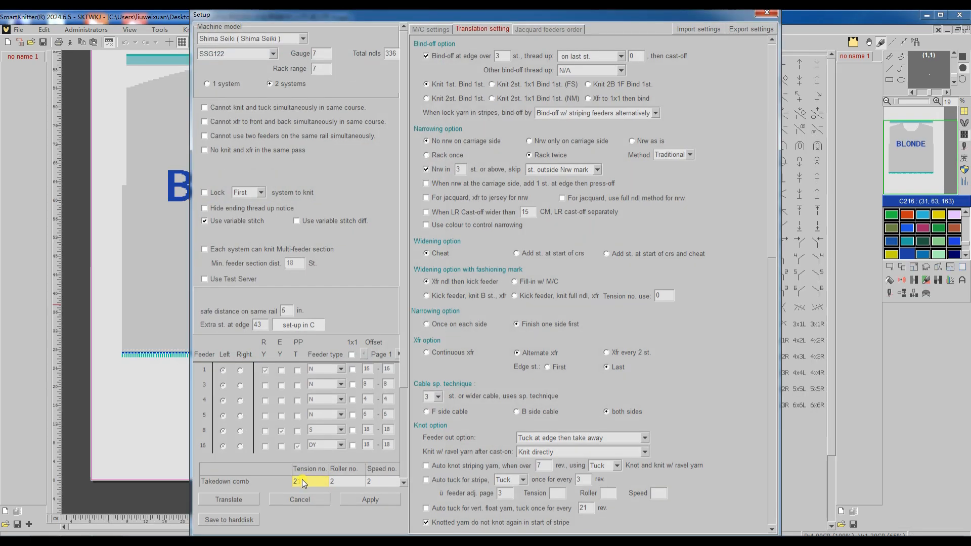
pyautogui.click(246, 502)
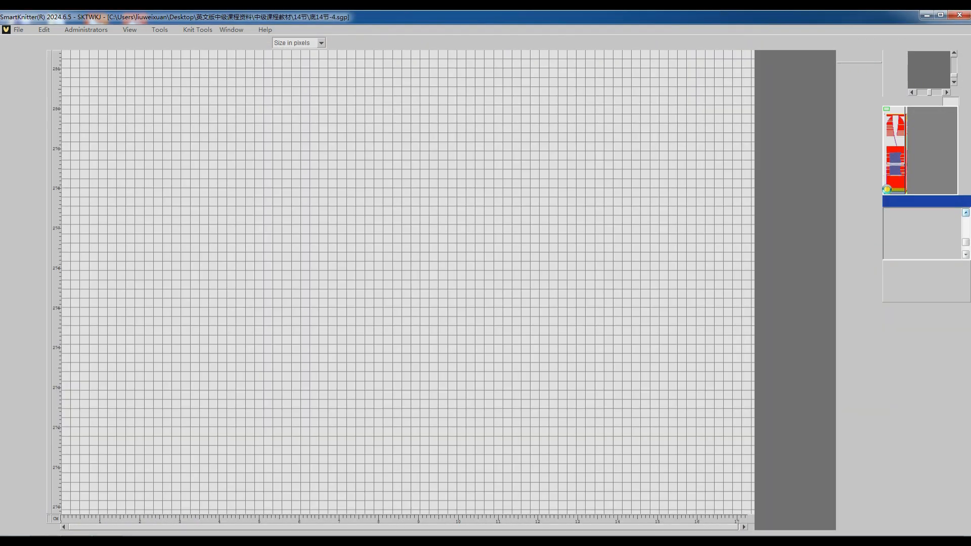
# Examine the transfer and tuck courses where the BLONDE lettering ends in the translated program, along the lettering's width.
pyautogui.click(886, 147)
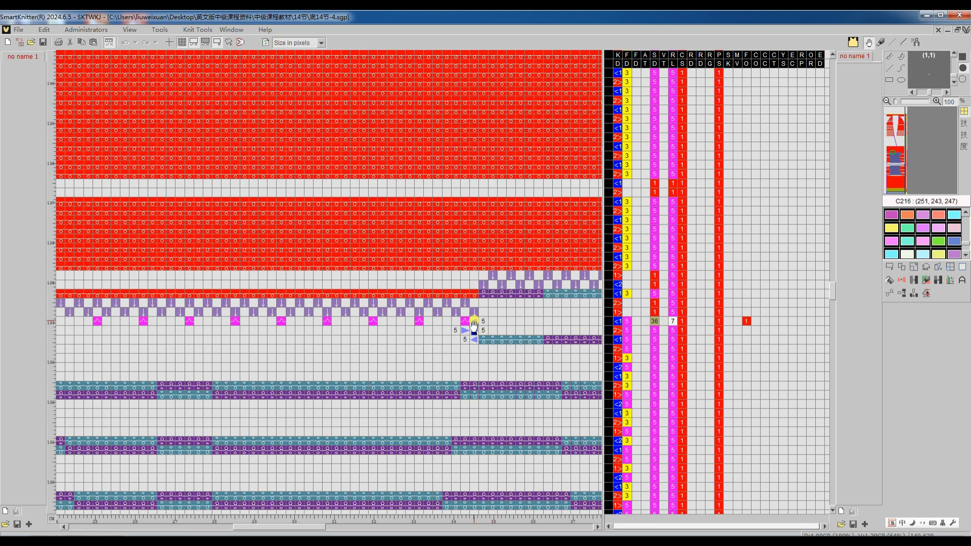
pyautogui.hscroll(-2, 472, 323)
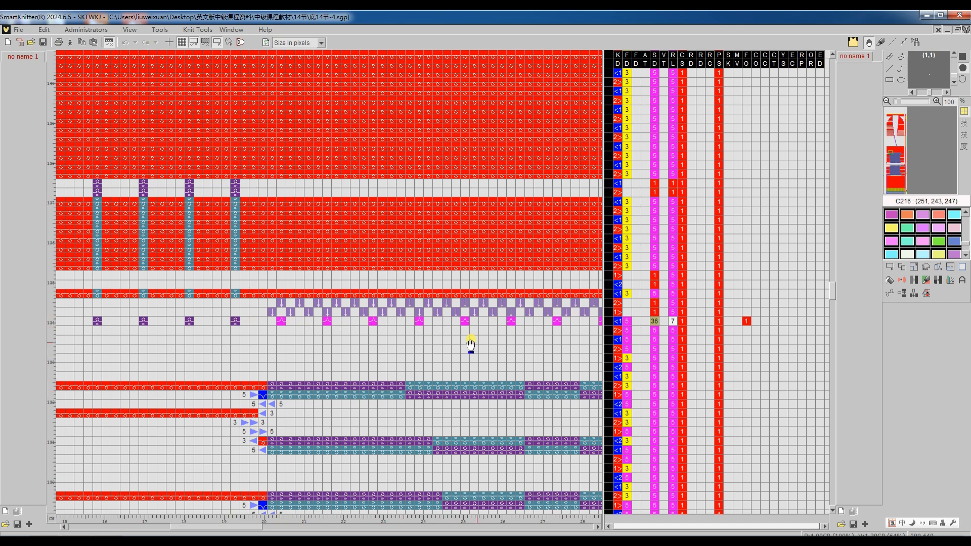
pyautogui.hscroll(5, 498, 354)
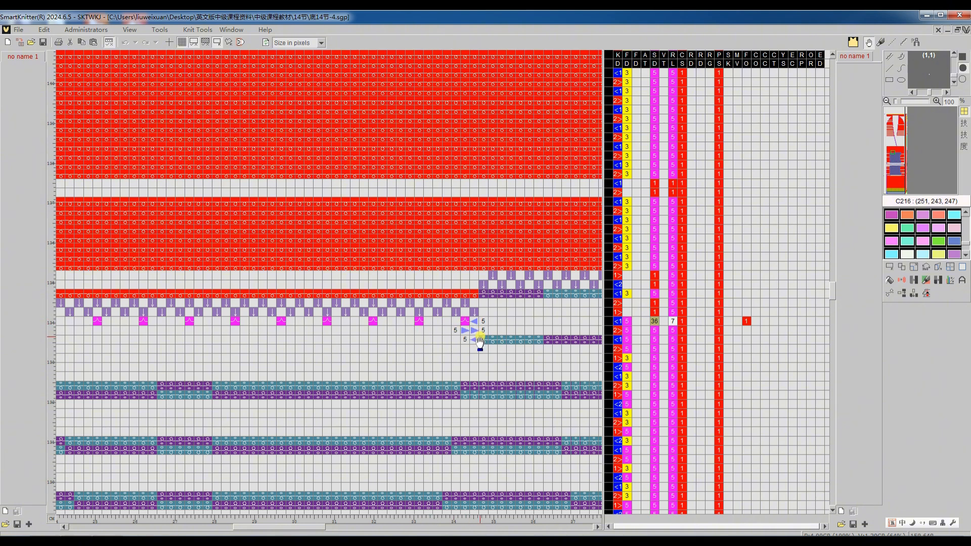
# Sample the grey ground colour and fill the course directly above the BLONDE lettering with the slash-and-loop stitch, across the lettering's width.
pyautogui.doubleClick(479, 339)
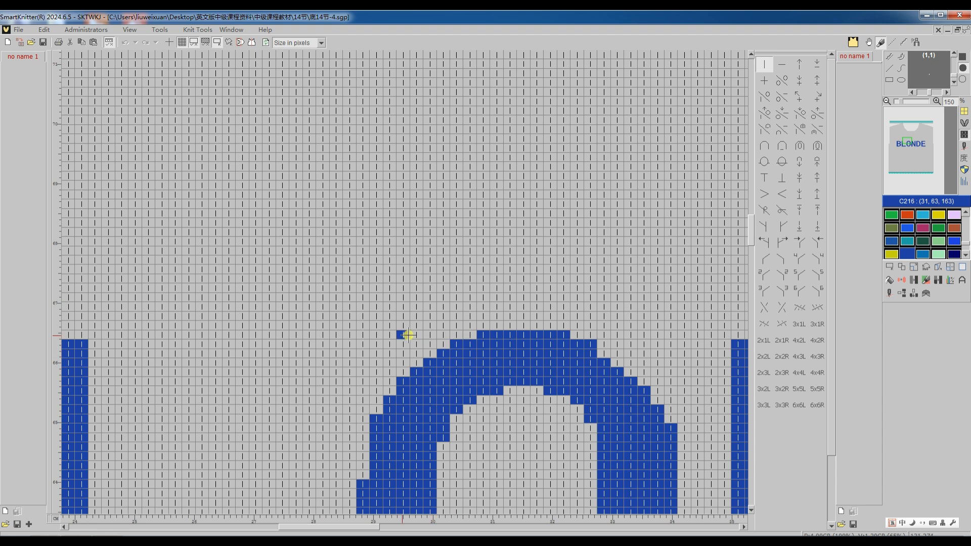
pyautogui.rightClick(423, 337)
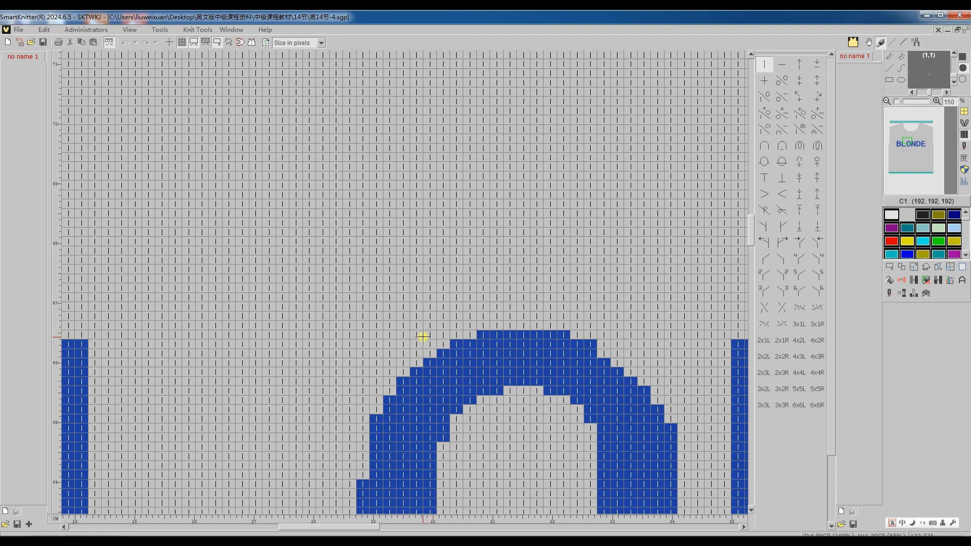
pyautogui.click(764, 96)
pyautogui.click(467, 334)
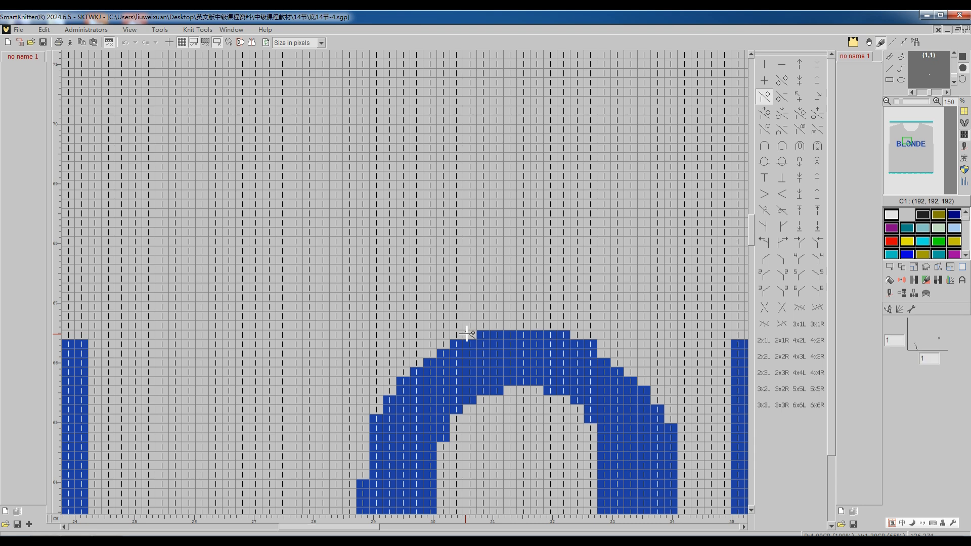
pyautogui.moveTo(359, 528); pyautogui.dragTo(297, 532)
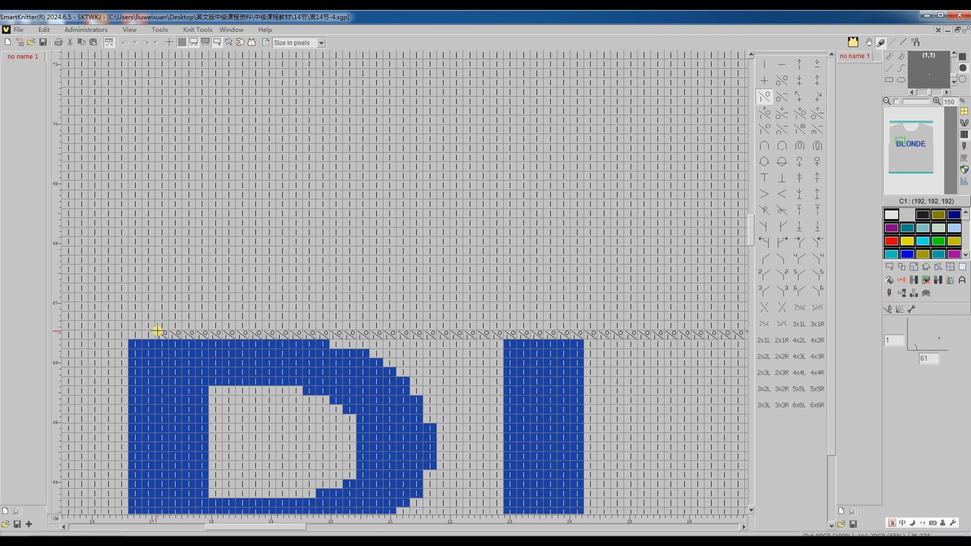
pyautogui.click(136, 332)
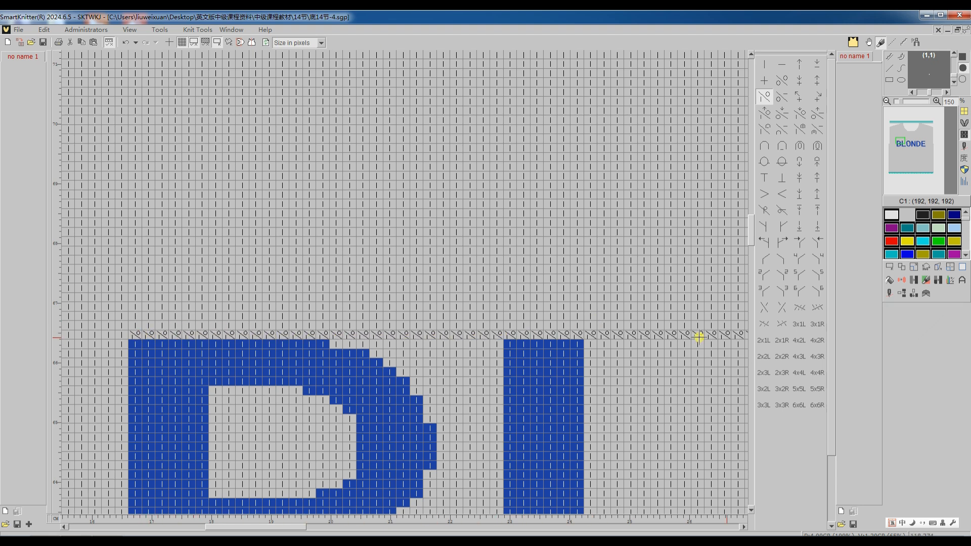
# Translate the edited BLONDE panel for the Shima Seiki SSG122 with the existing settings and examine the courses where the lettering ends.
pyautogui.click(888, 268)
pyautogui.click(900, 310)
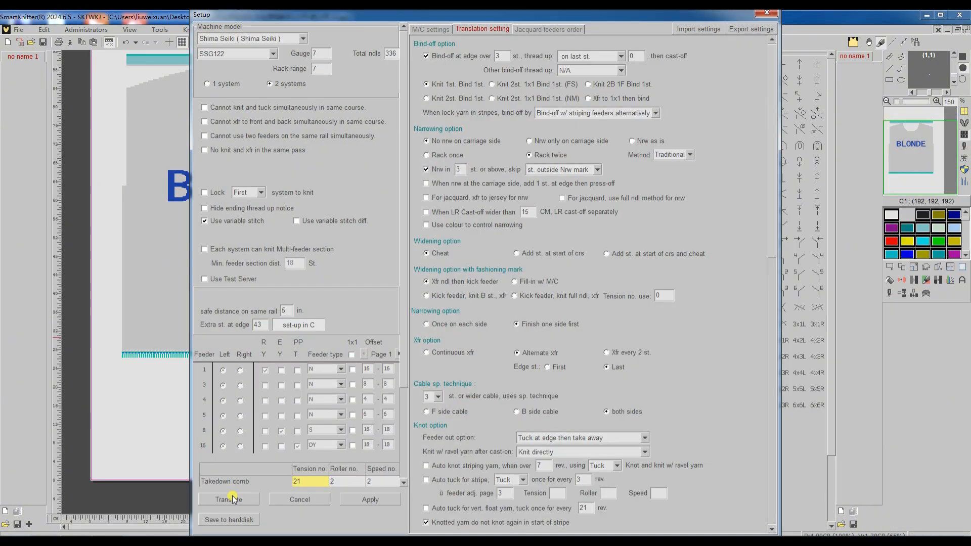
pyautogui.click(232, 499)
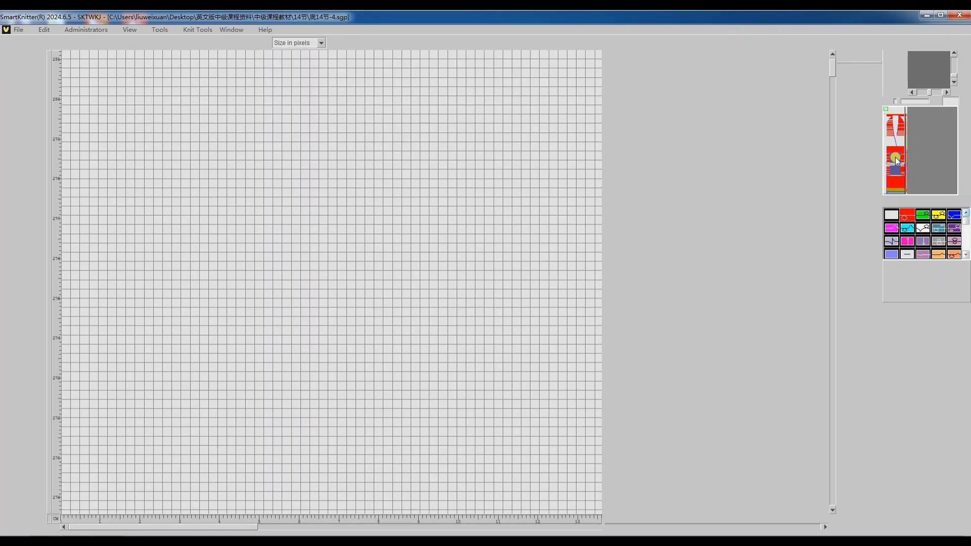
pyautogui.scroll(-3, 490, 331)
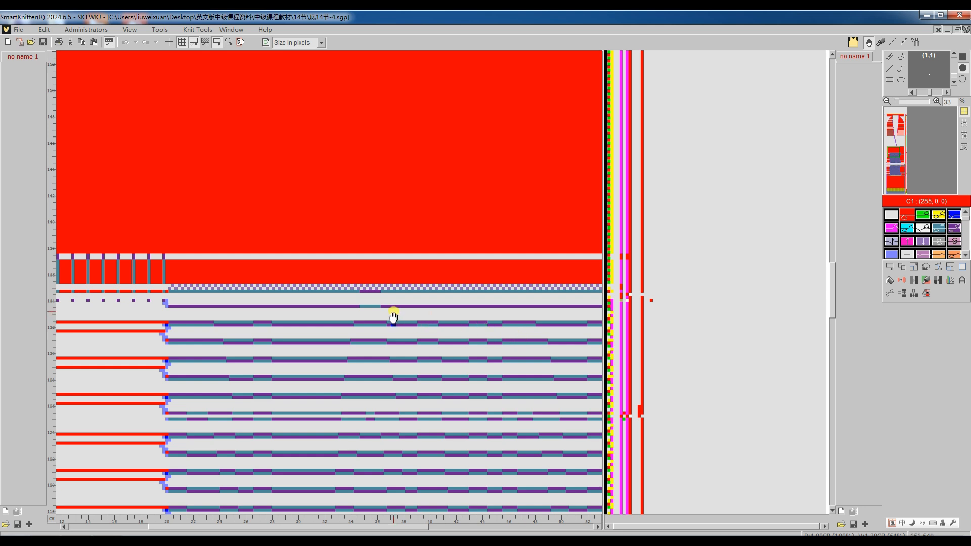
pyautogui.hscroll(3, 455, 322)
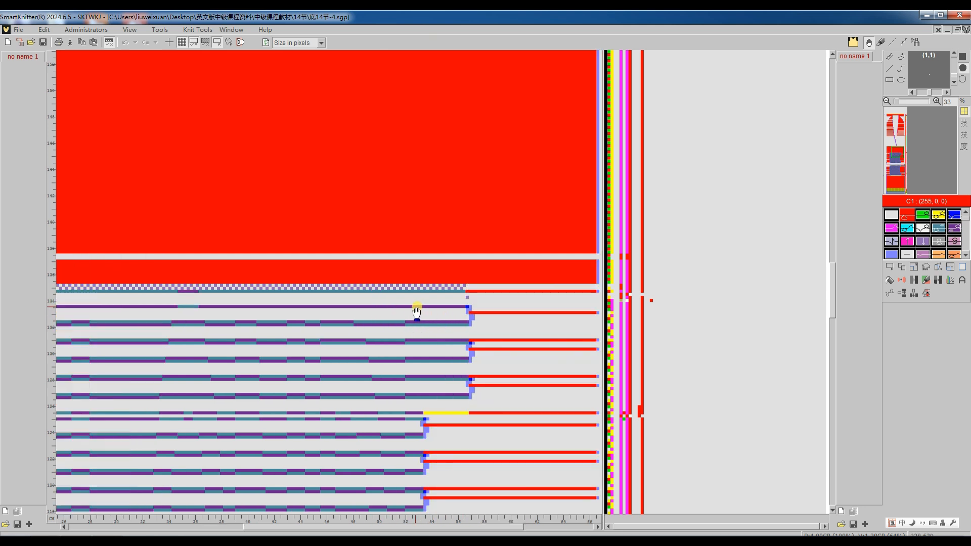
pyautogui.hscroll(-8, 364, 320)
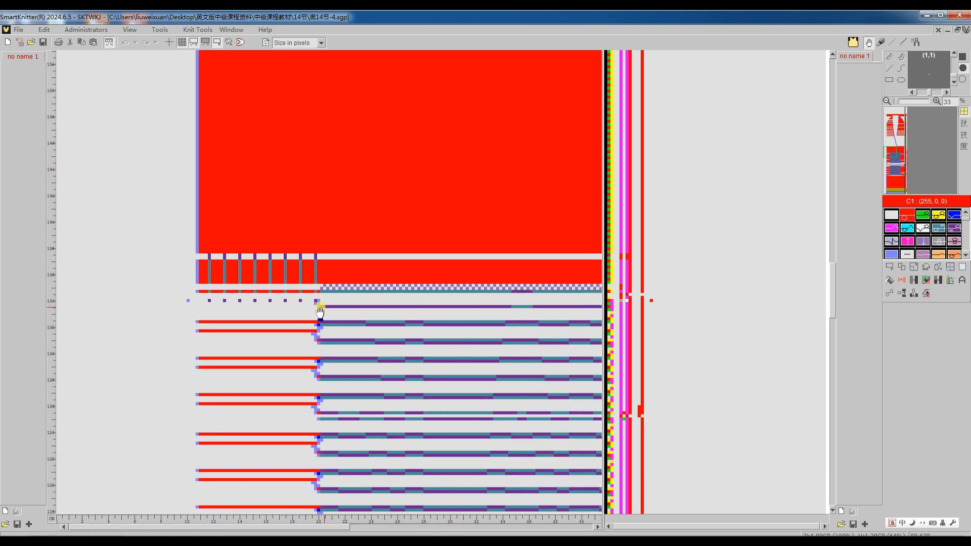
pyautogui.scroll(2, 299, 310)
pyautogui.scroll(2, 300, 309)
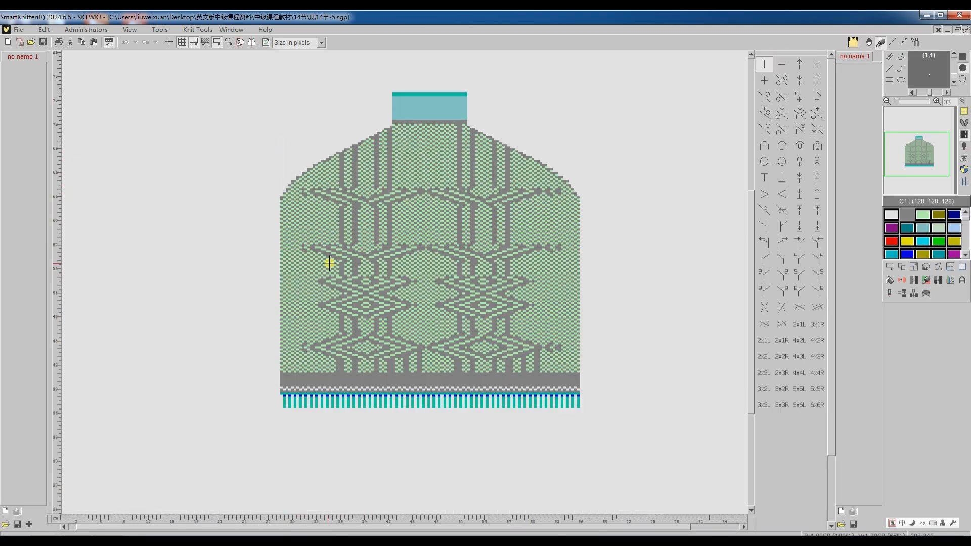
# Switch to the green-and-grey diamond jacquard panel, translate it to knitting machine code and examine the courses above the rib.
pyautogui.click(887, 293)
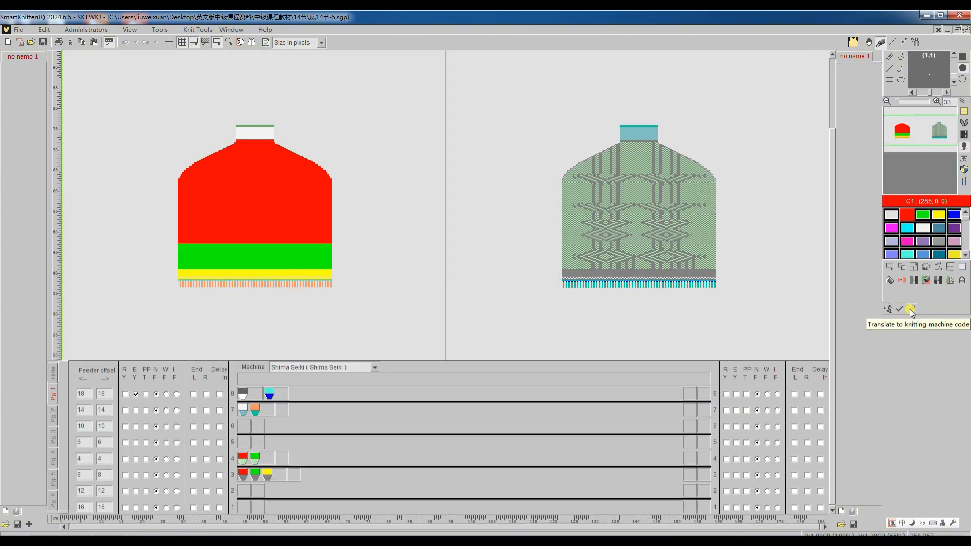
pyautogui.click(910, 309)
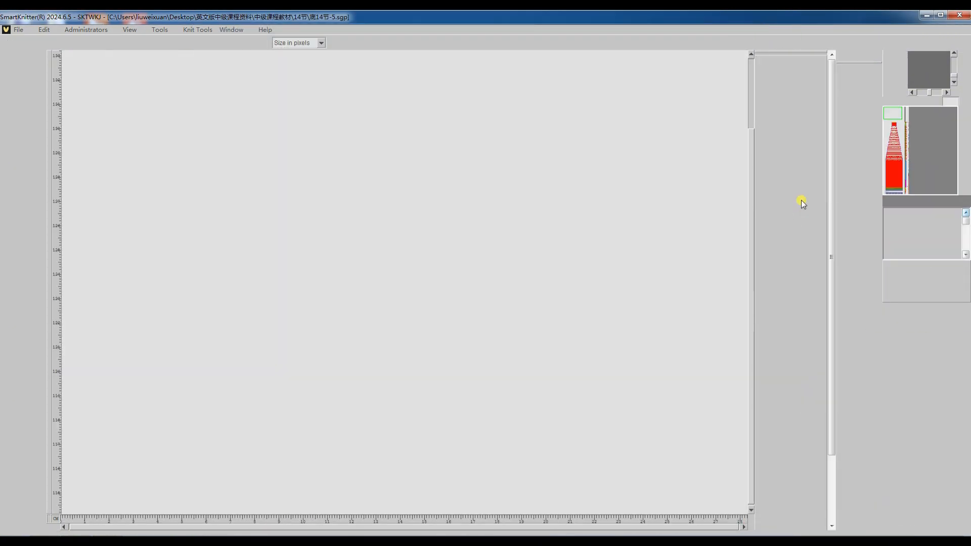
pyautogui.click(890, 187)
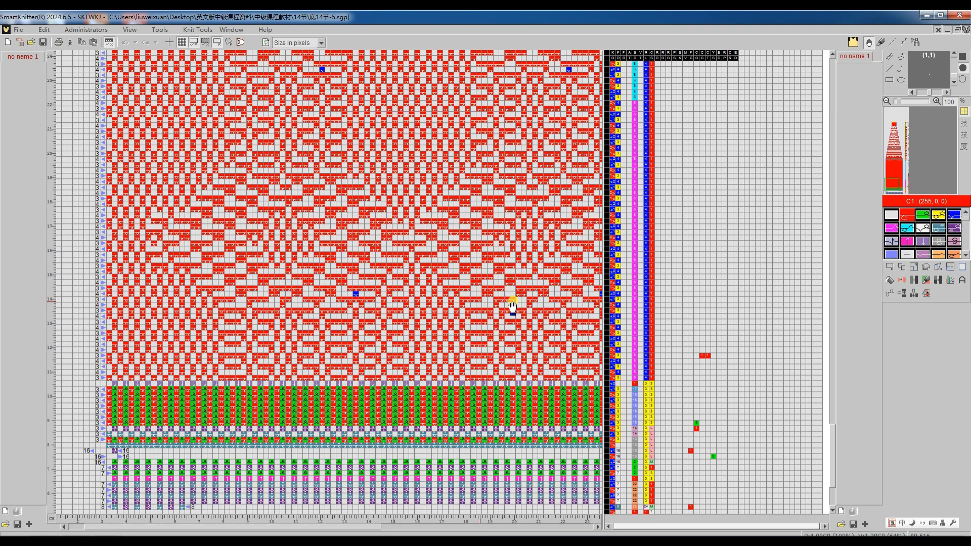
pyautogui.scroll(1, 286, 327)
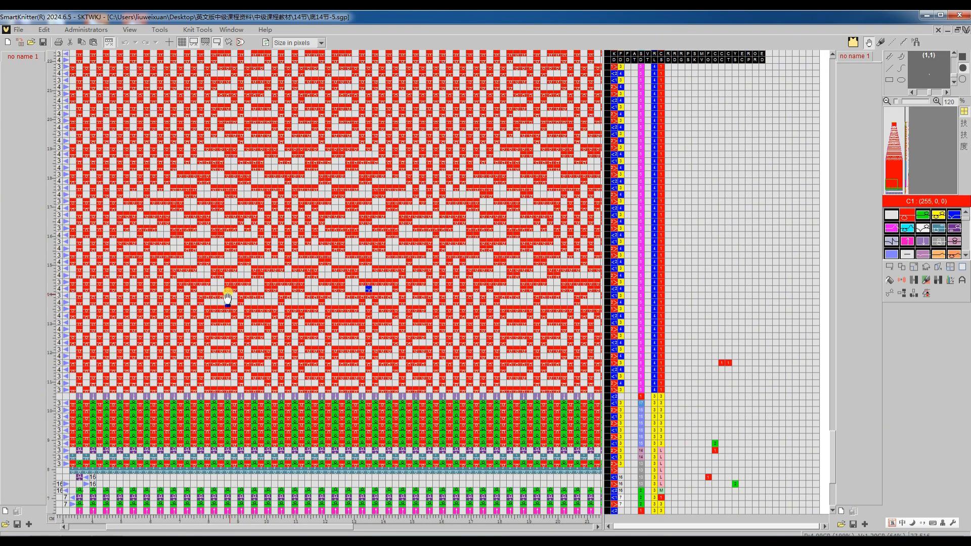
pyautogui.scroll(-1, 324, 299)
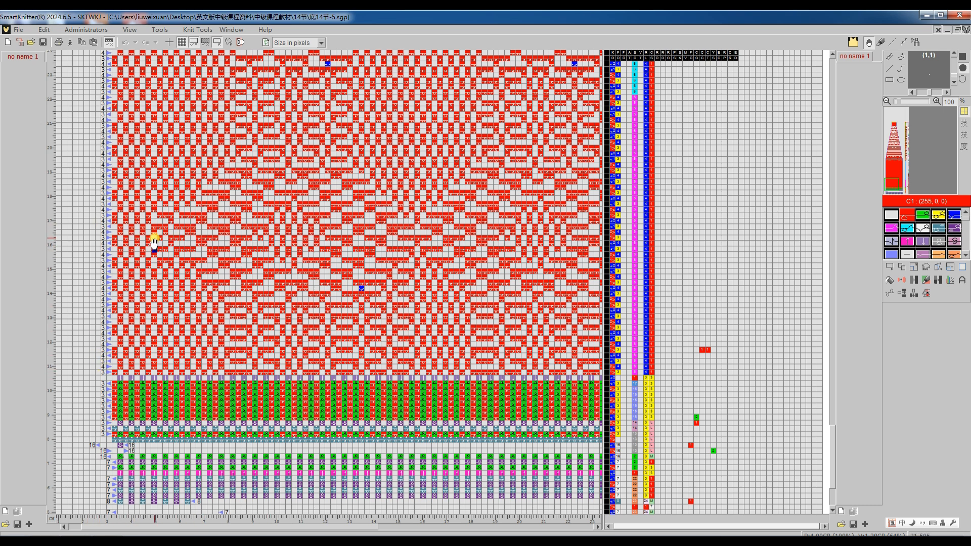
# Return to the jacquard panel and frame the pattern courses directly above the rib, about 13 courses high and 120 stitches wide.
pyautogui.press('Tab')
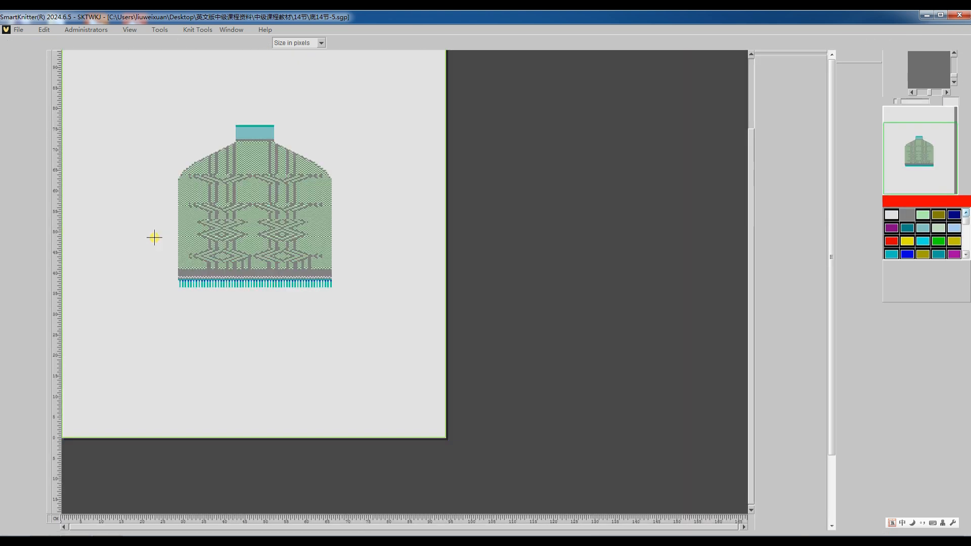
pyautogui.scroll(-2, 154, 237)
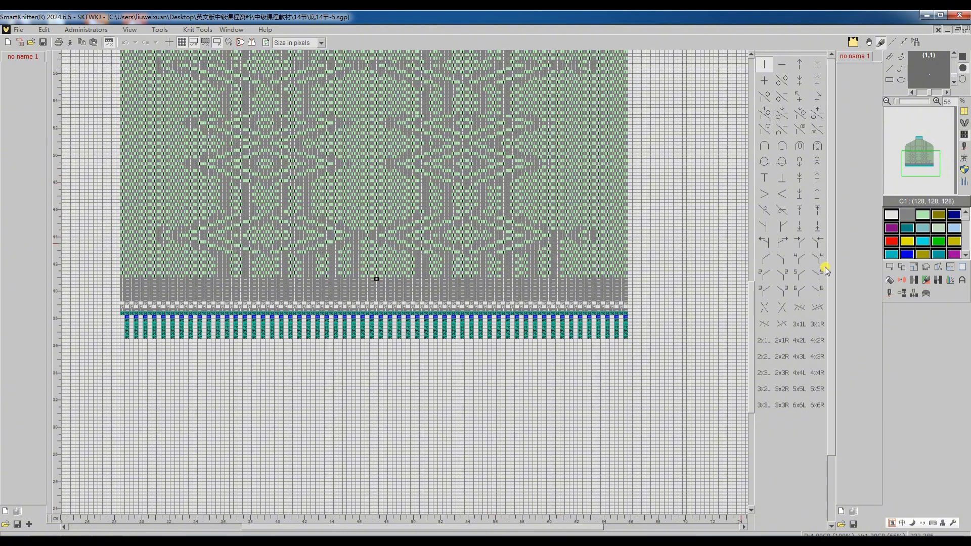
pyautogui.click(889, 267)
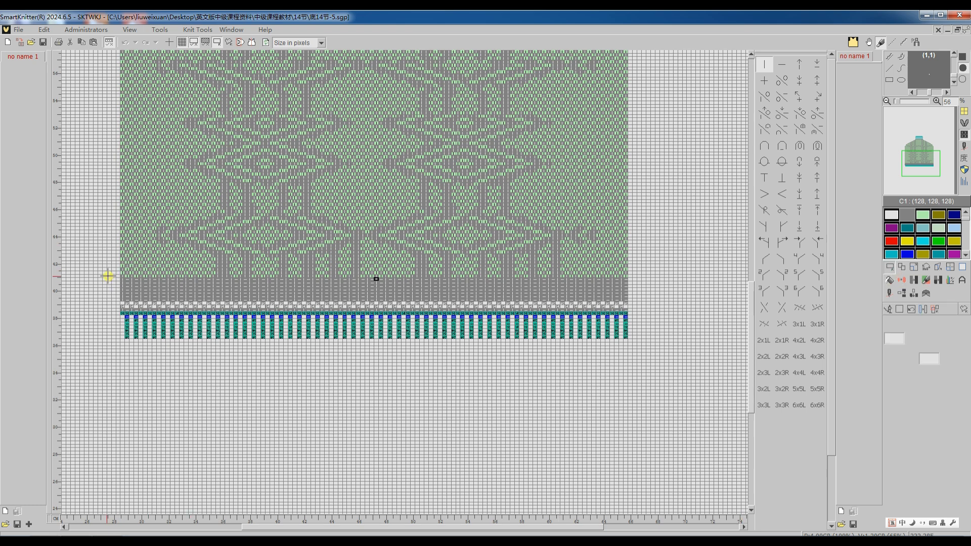
pyautogui.scroll(2, 108, 275)
pyautogui.moveTo(137, 280); pyautogui.dragTo(741, 172)
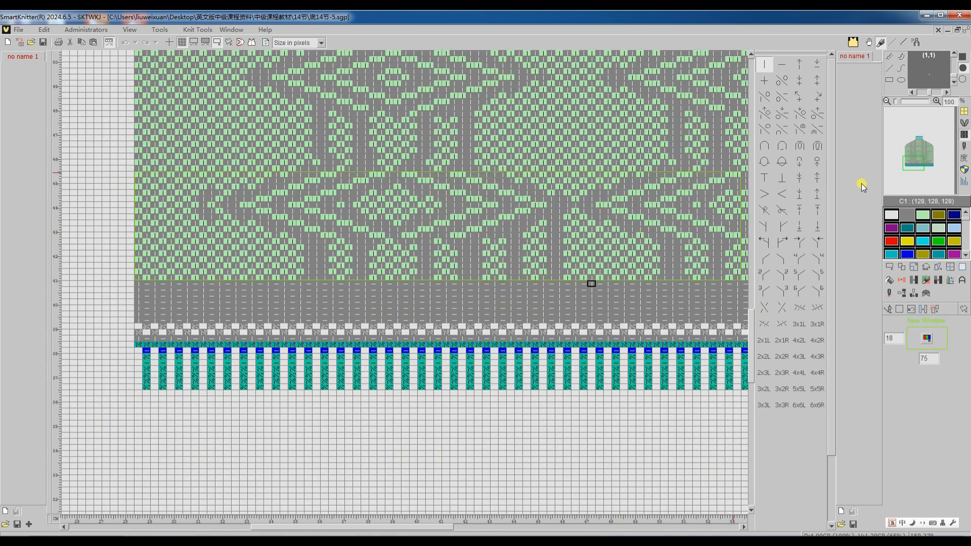
pyautogui.click(934, 167)
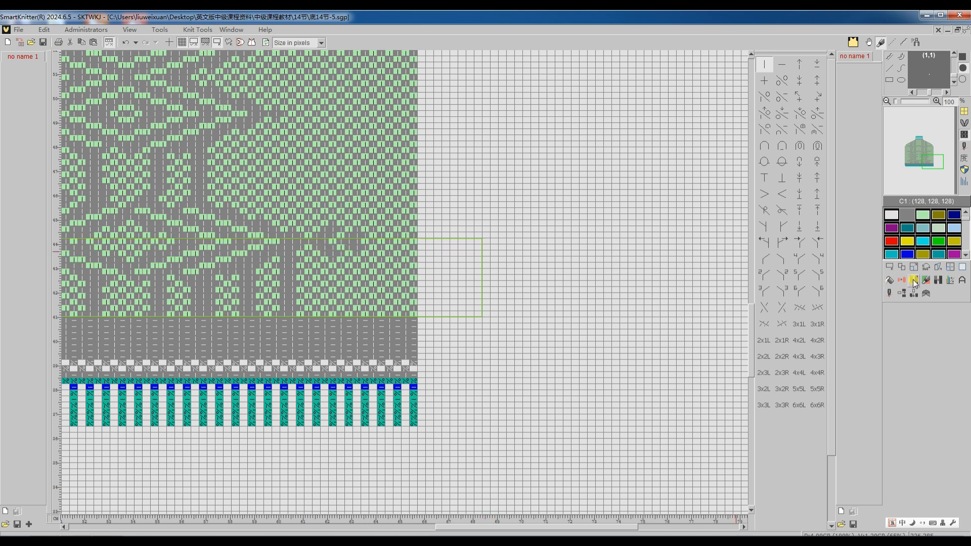
# Change only the structure of the framed courses to the horizontal-bar reverse stitch, keeping their colours, and clear the selection frame.
pyautogui.click(912, 309)
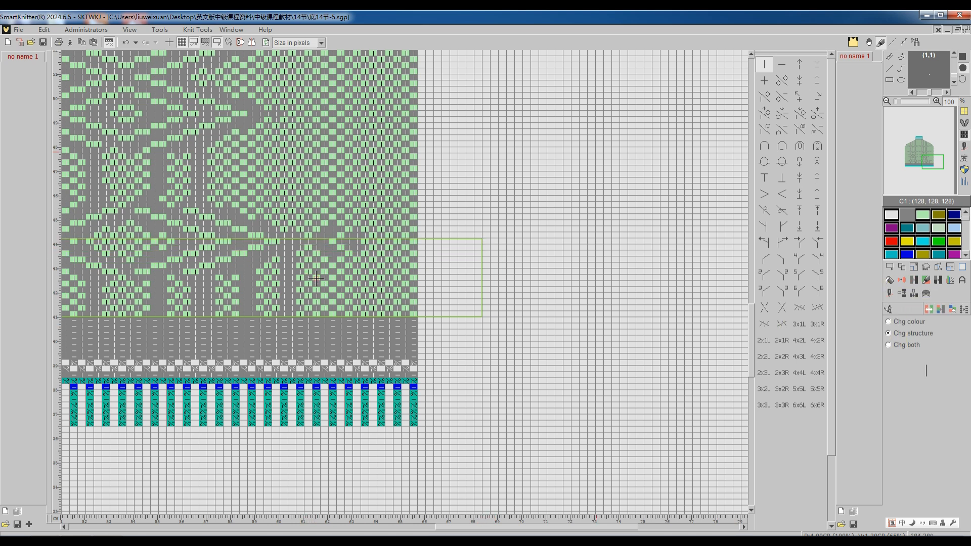
pyautogui.click(781, 68)
pyautogui.scroll(2, 324, 312)
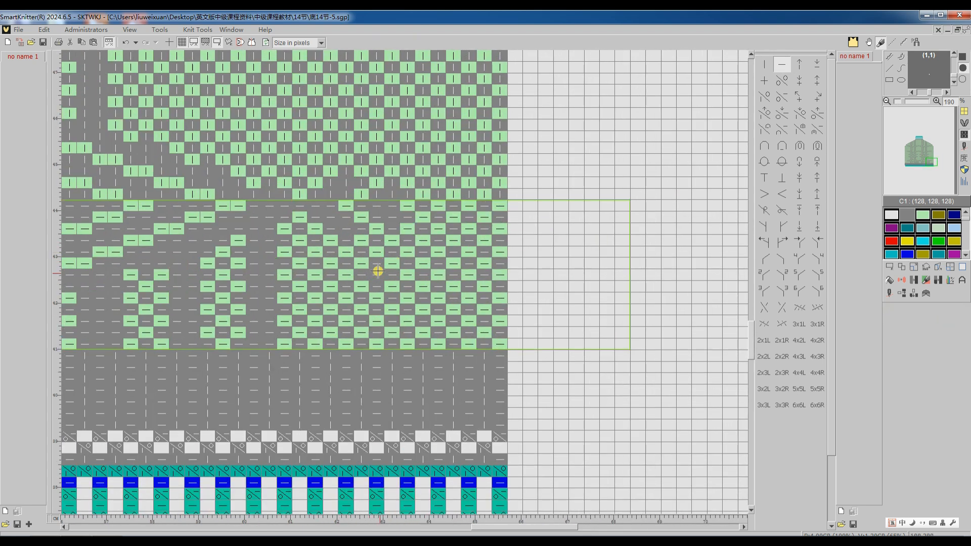
pyautogui.scroll(-2, 387, 278)
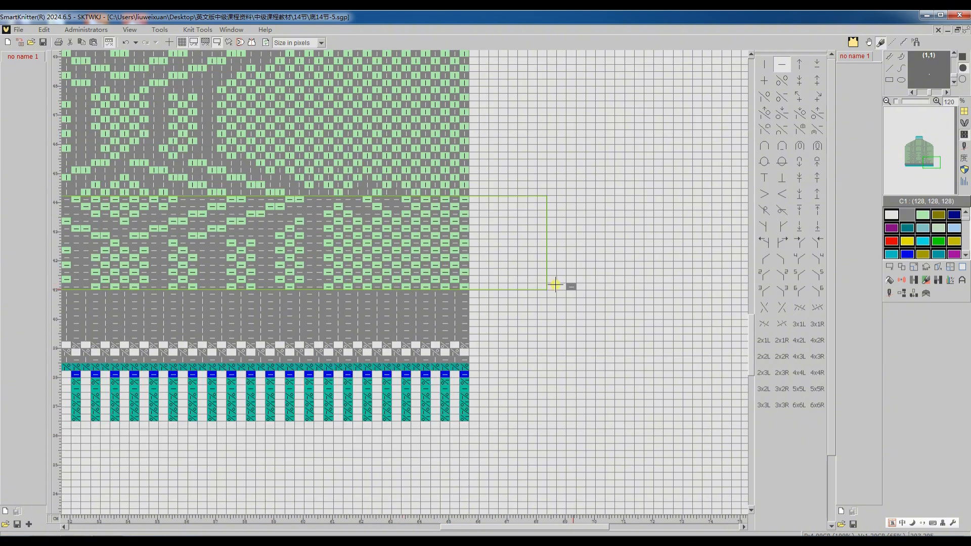
pyautogui.click(889, 266)
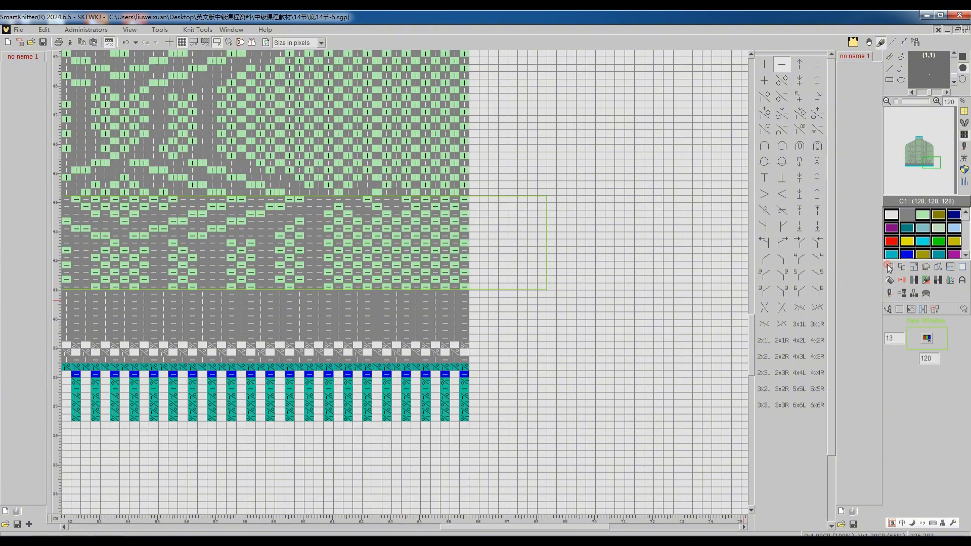
pyautogui.click(899, 309)
# Check the 2-colour jacquard backing style of the panel's green zone in the feeder layout.
pyautogui.click(889, 293)
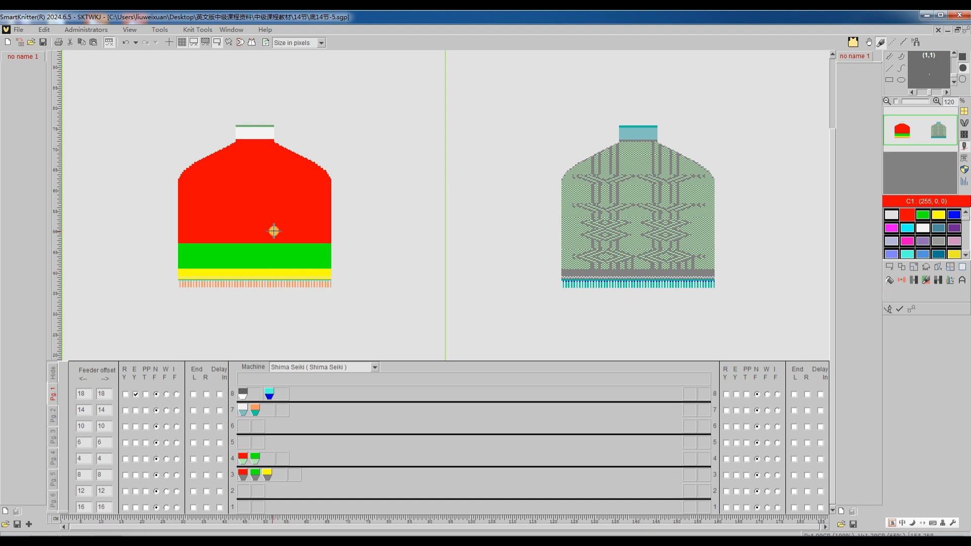
pyautogui.rightClick(299, 258)
pyautogui.moveTo(356, 310)
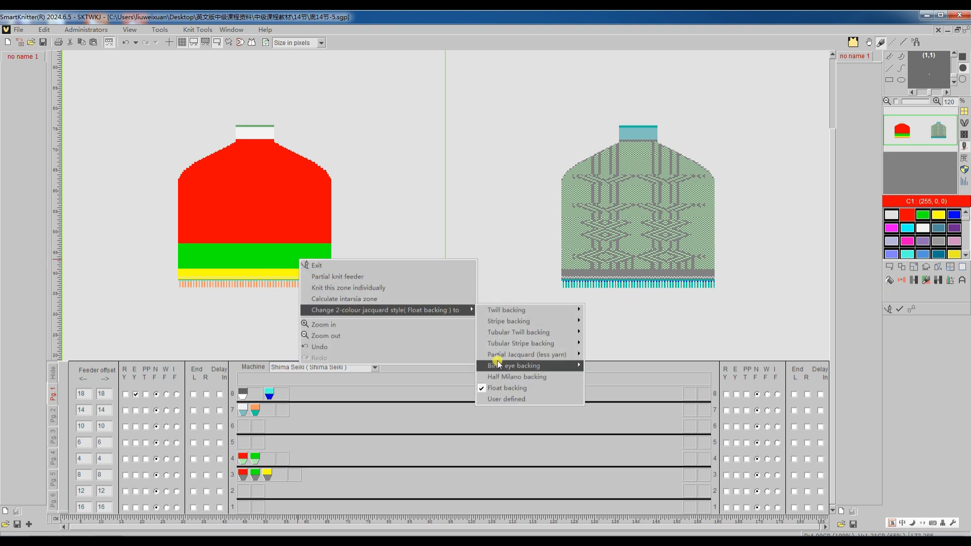
# Set float jacquard to use "tuck same as knit row" and translate the panel for the Shima Seiki SSG122.
pyautogui.click(910, 309)
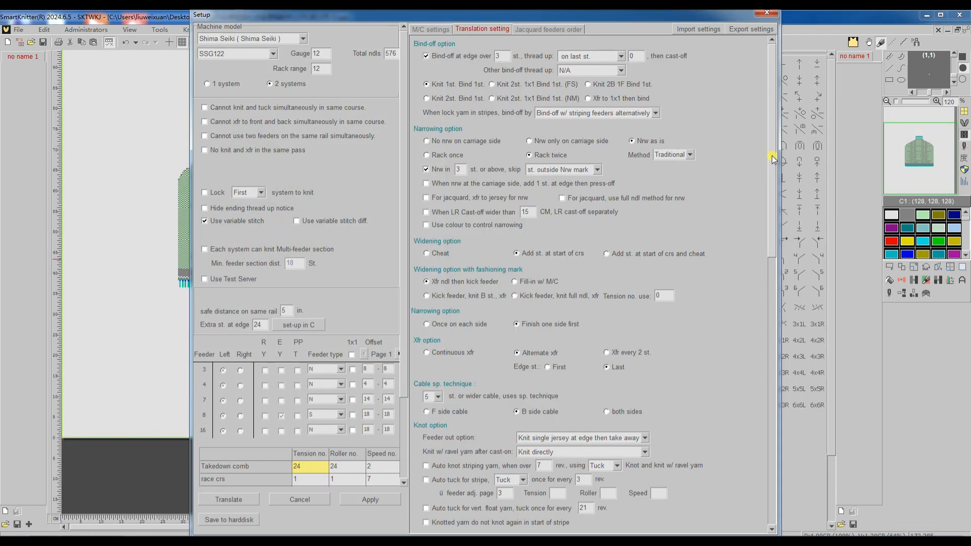
pyautogui.moveTo(772, 155); pyautogui.dragTo(777, 371)
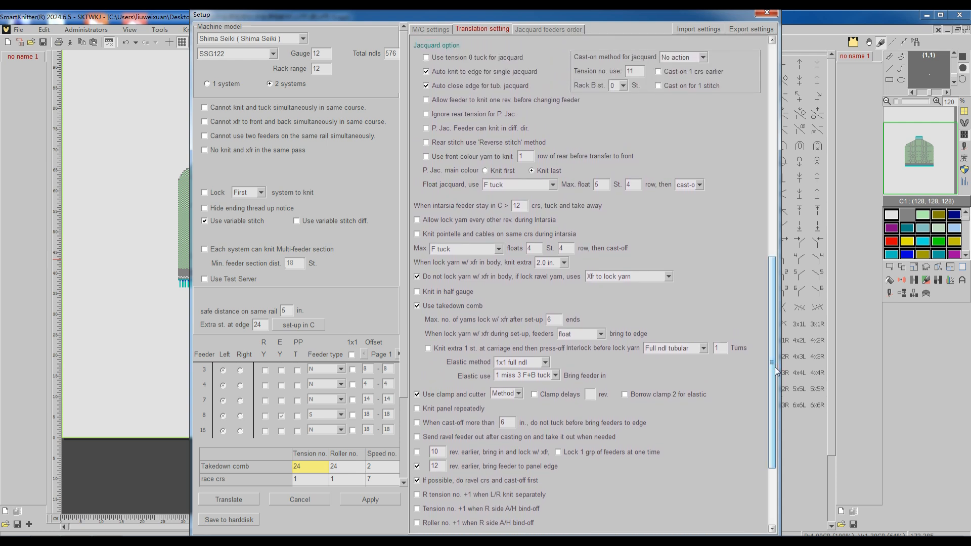
pyautogui.click(554, 185)
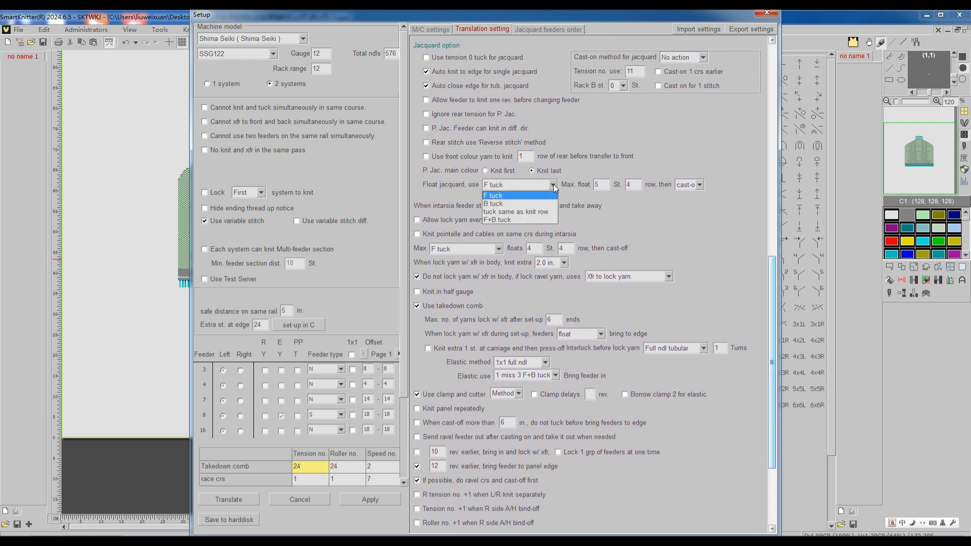
pyautogui.click(536, 214)
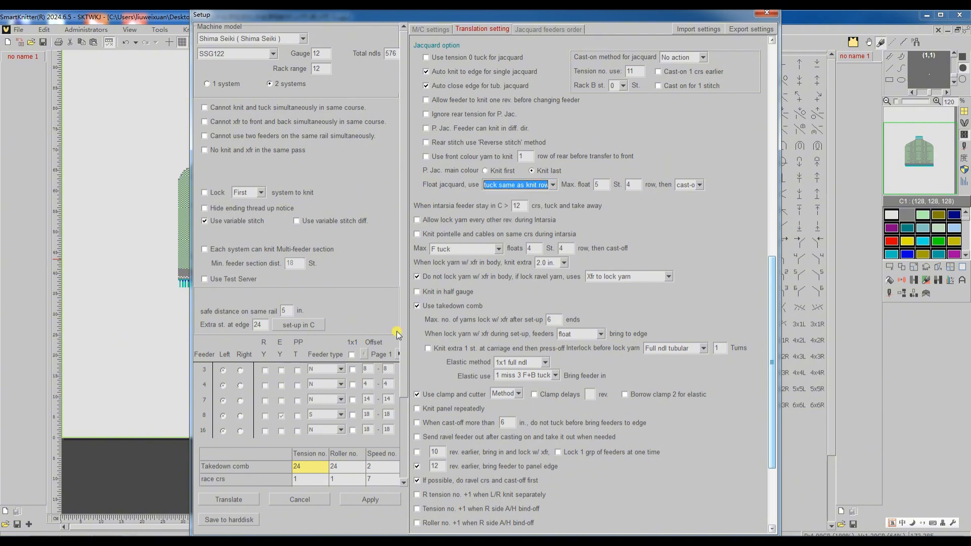
pyautogui.click(227, 499)
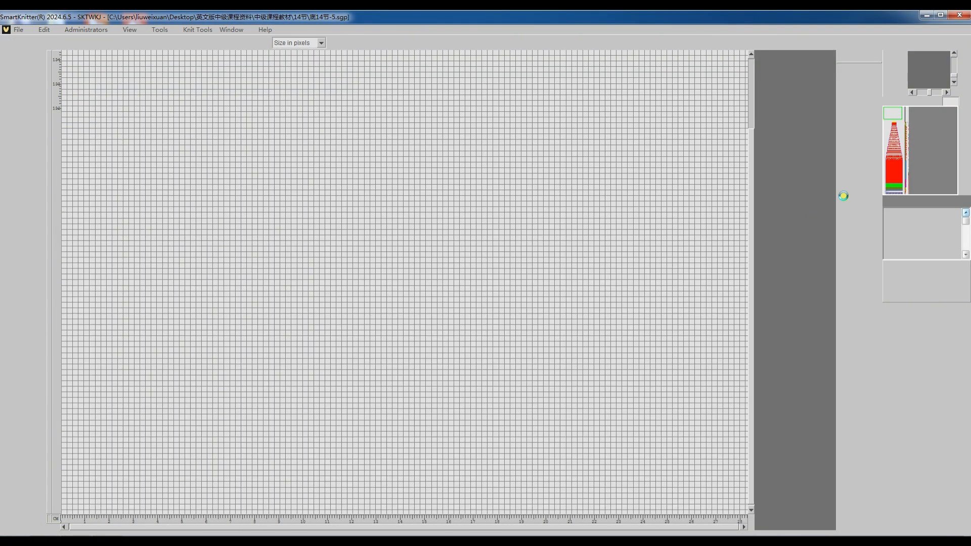
# Examine the reverse-stitch and face-stitch jacquard courses above the rib in the retranslated program, including their tuck stitches.
pyautogui.click(889, 185)
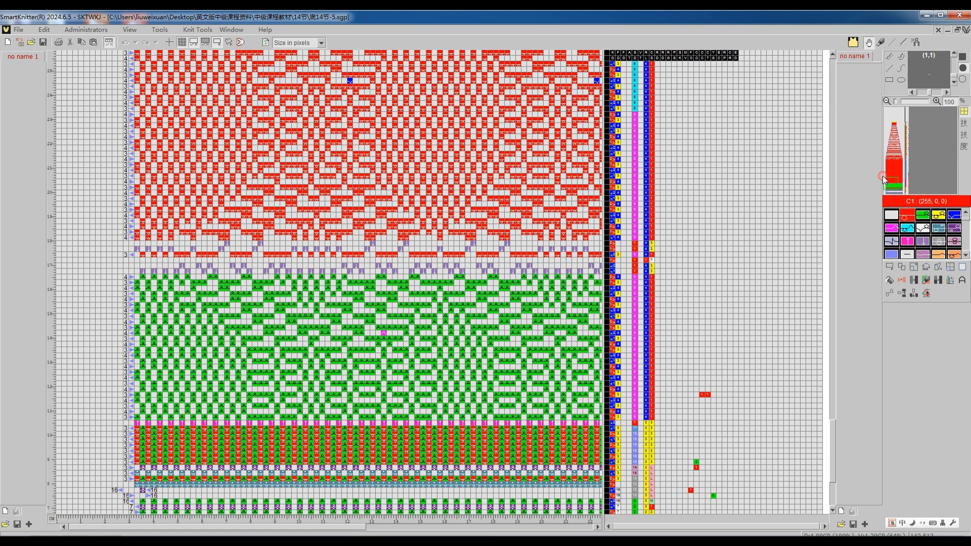
pyautogui.click(349, 81)
pyautogui.scroll(-3, 236, 256)
pyautogui.scroll(-2, 235, 255)
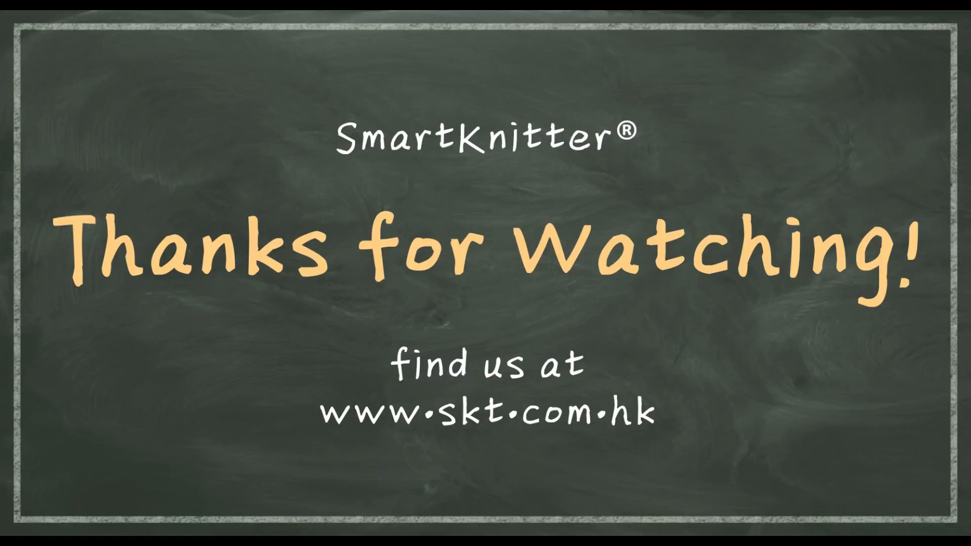